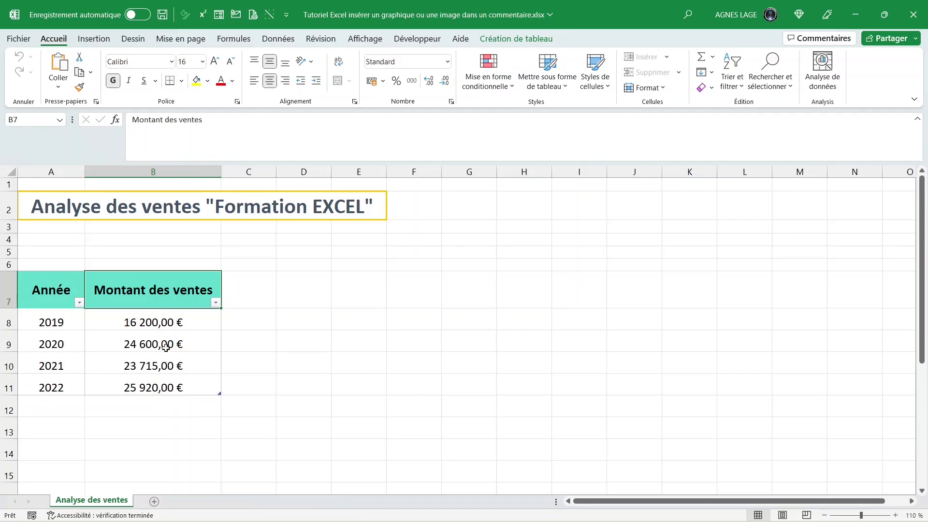
Insert a recommended clustered column chart of the 2019–2022 sales amounts in A7:B11.
mouse_move(42, 290)
left_mouse_down()
mouse_move(166, 359)
mouse_move(166, 386)
left_mouse_up()
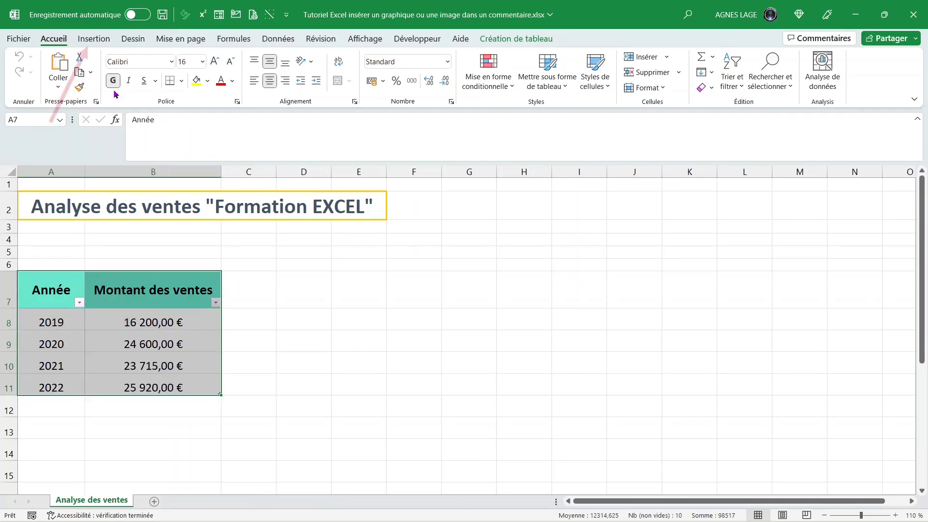
left_click(94, 38)
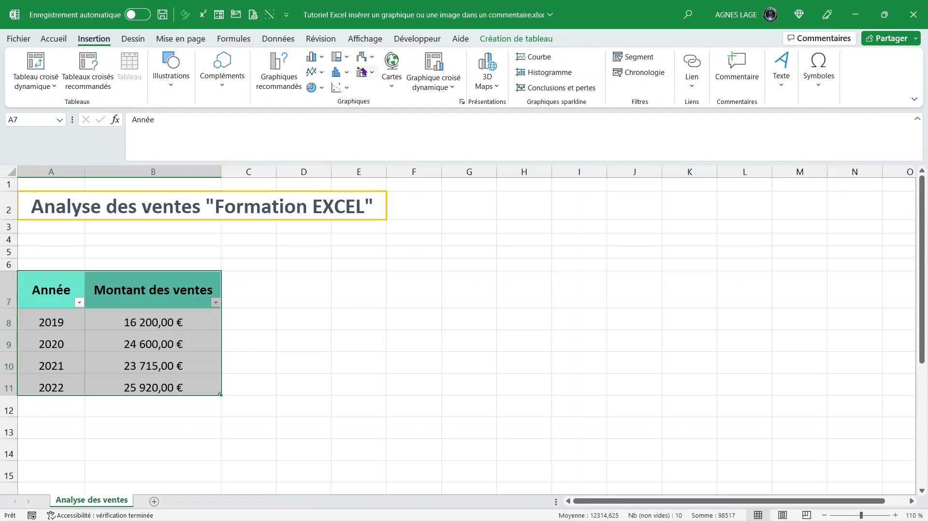
left_click(281, 86)
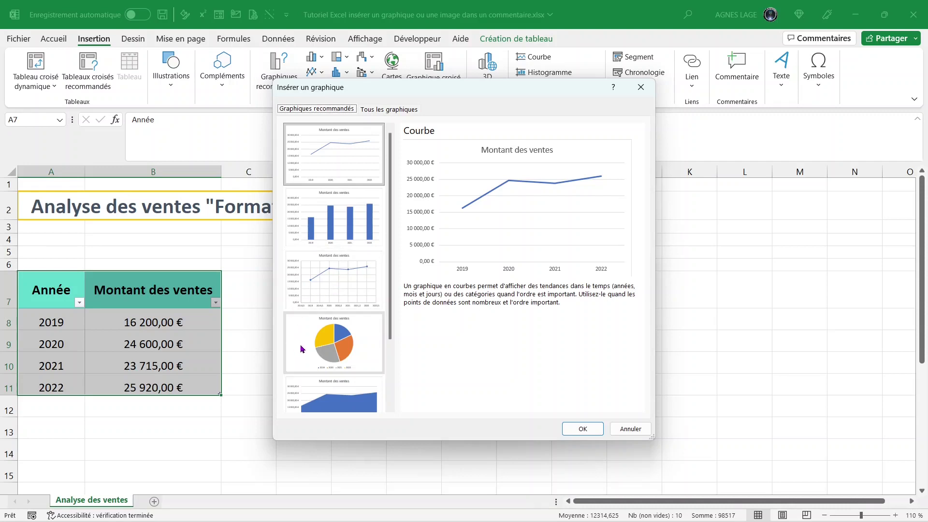
left_click(337, 221)
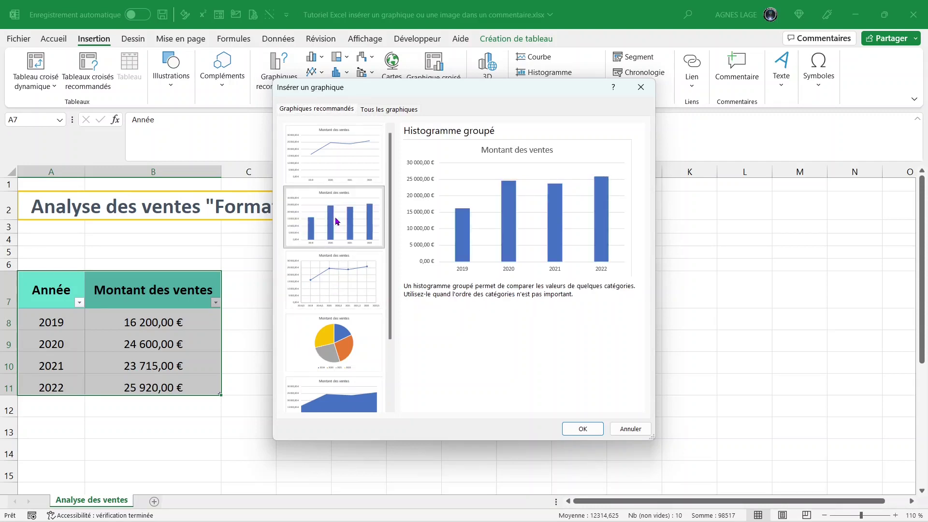
left_click(586, 430)
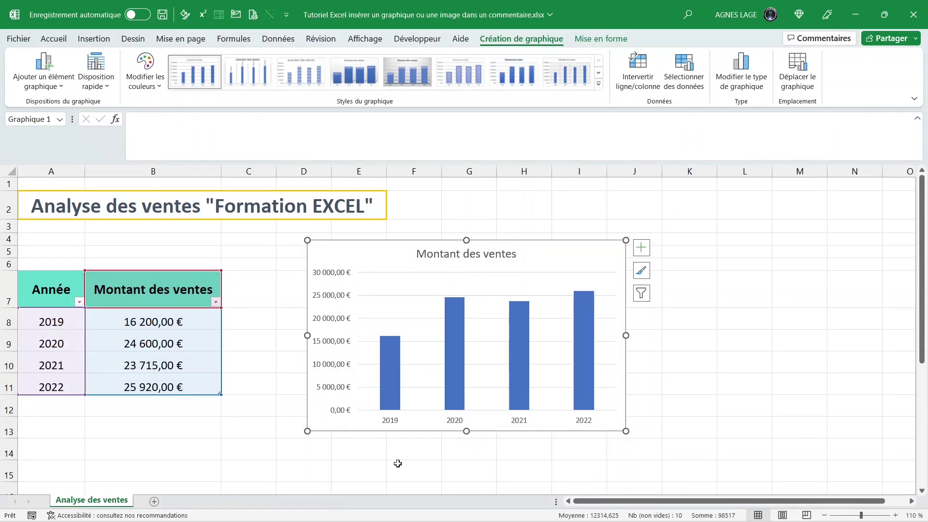
Turn on data labels showing each year's sales amount and turn off the chart title.
left_click(641, 249)
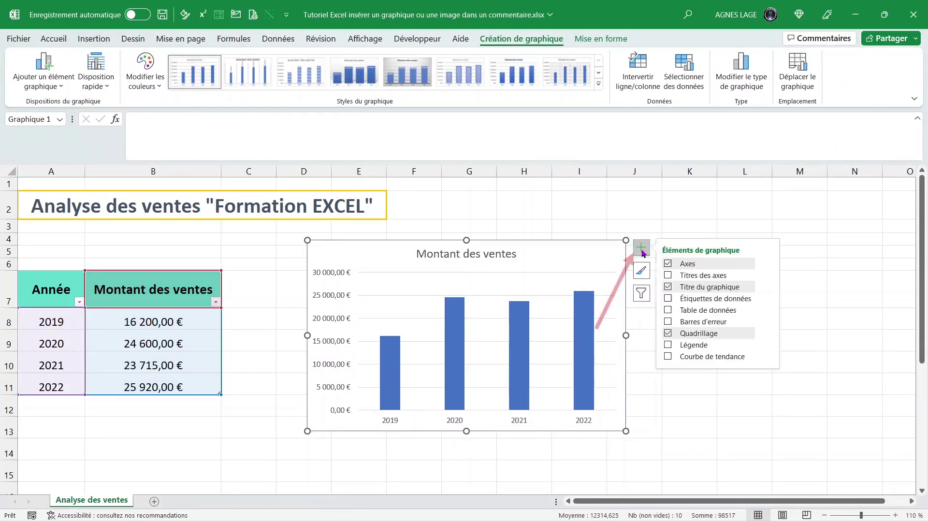
mouse_move(767, 263)
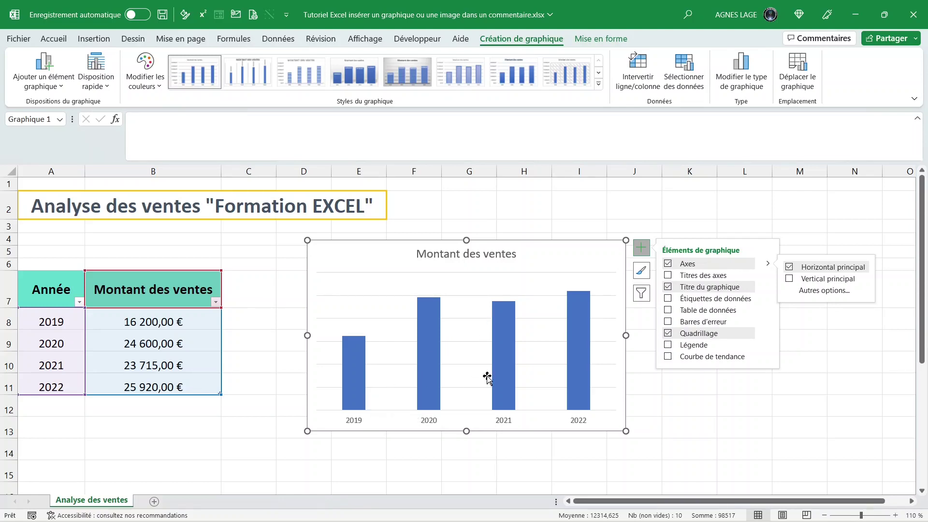
left_click(667, 298)
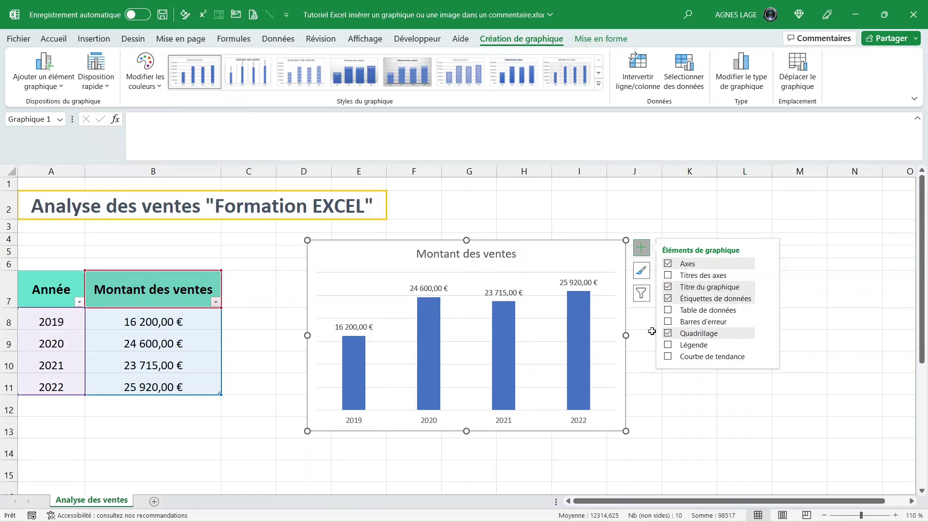
left_click(667, 287)
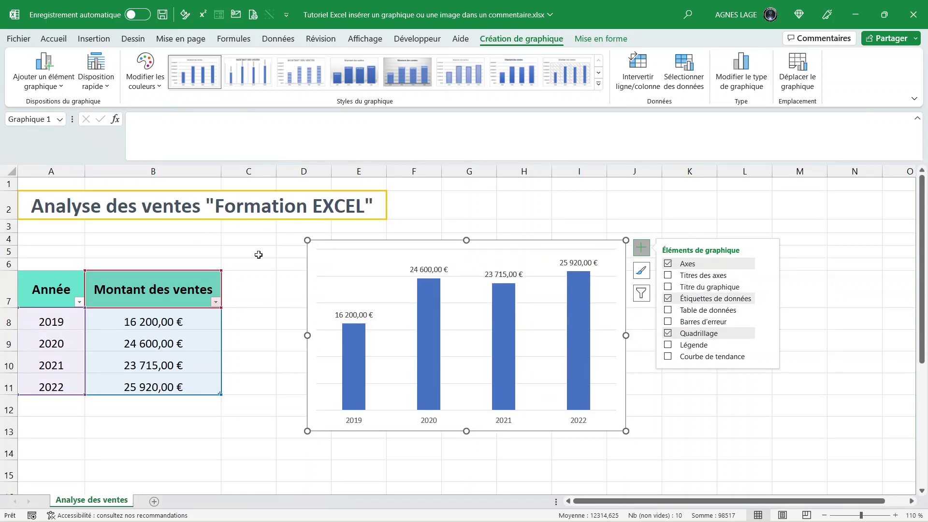
mouse_move(451, 401)
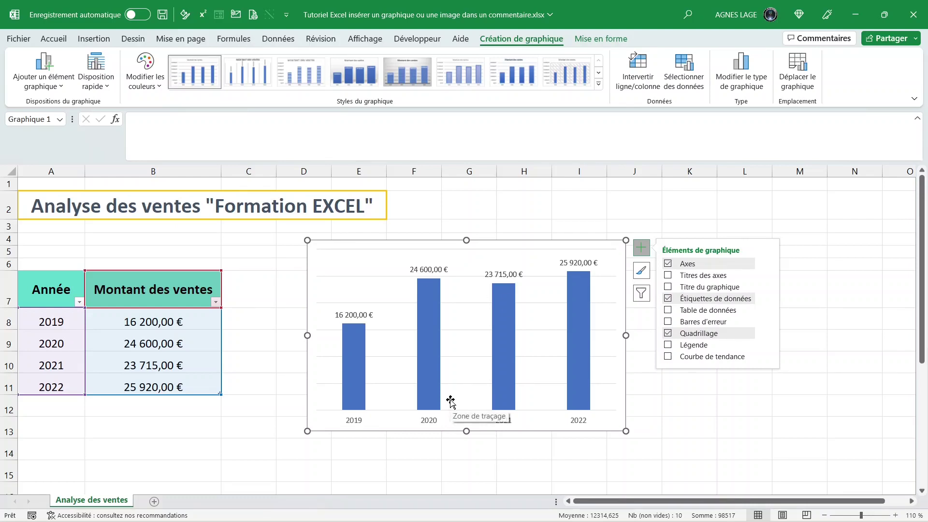
left_click(433, 388)
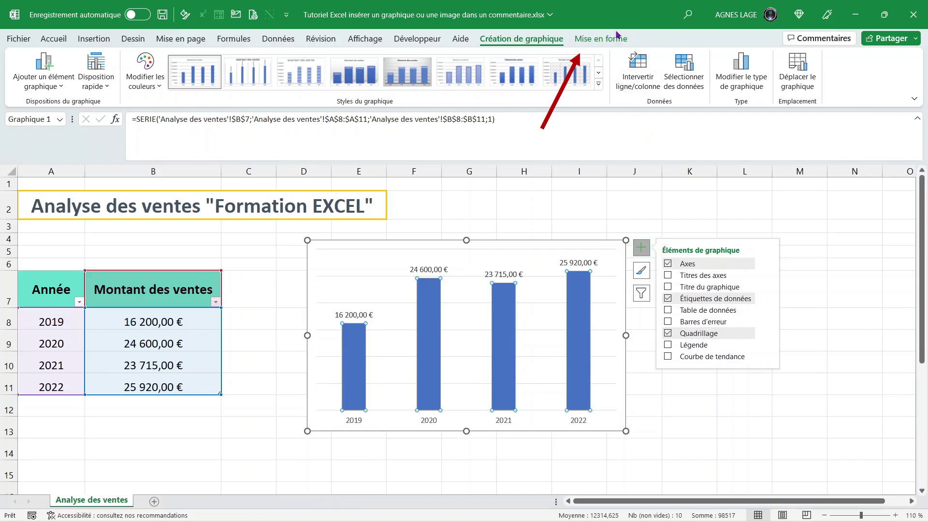
Fill the column bars orange and apply an outer drop shadow preset.
left_click(601, 38)
left_click(405, 56)
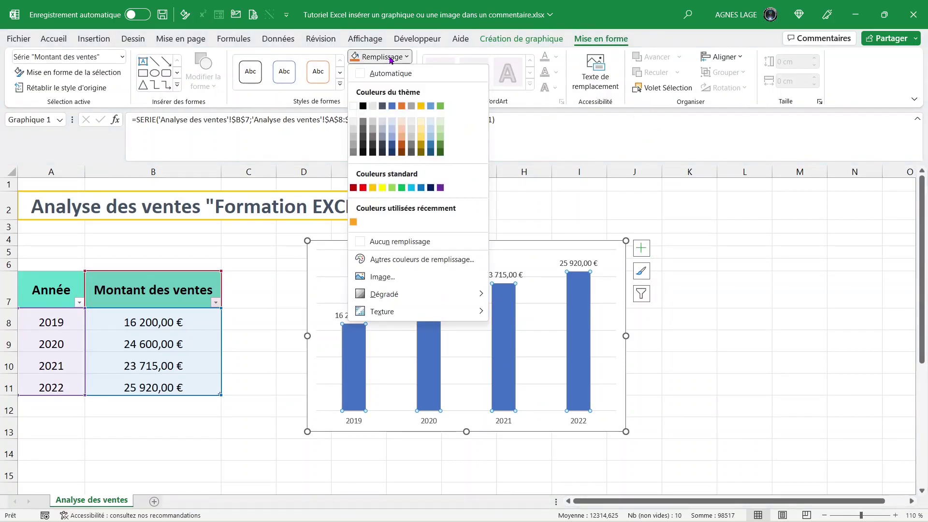
left_click(354, 222)
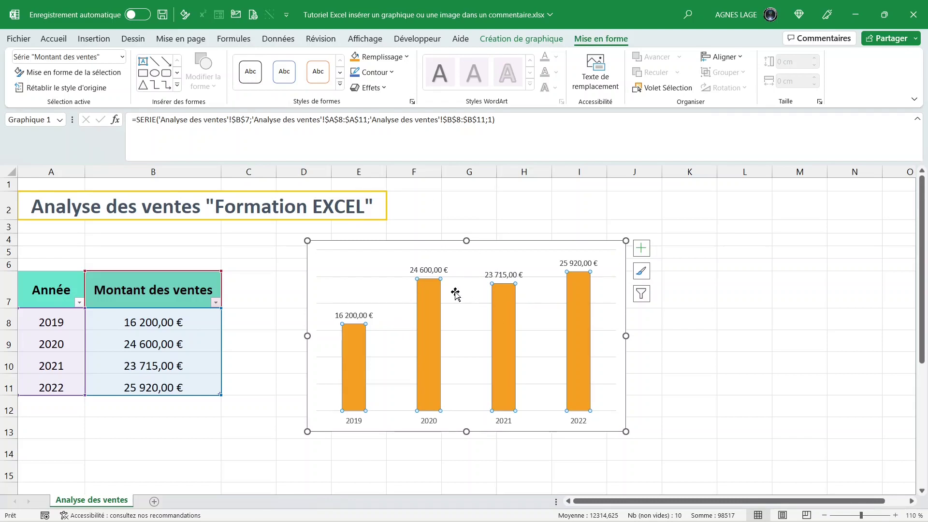
left_click(370, 88)
mouse_move(392, 141)
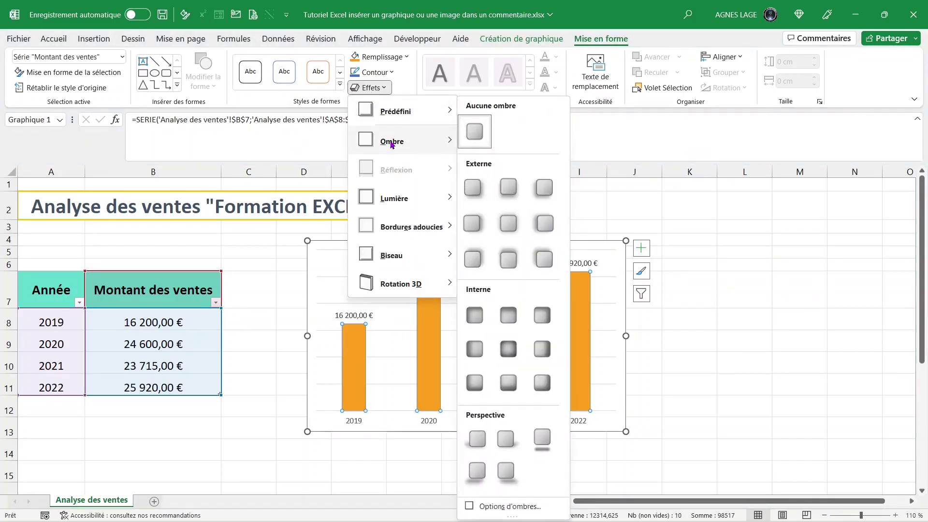
left_click(505, 224)
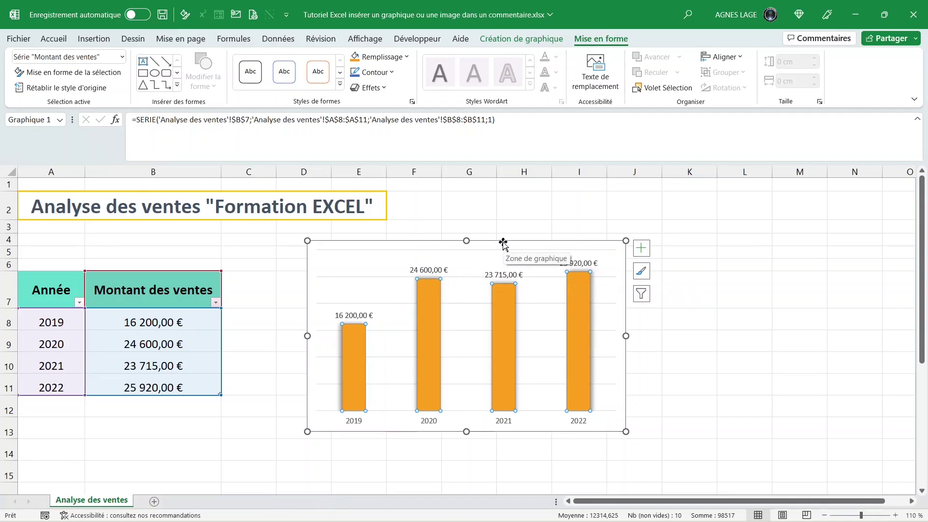
left_click(502, 243)
Save the chart as PNG 'Analyse des ventes Formation EXCEL' on the Desktop, then delete it.
right_click(503, 243)
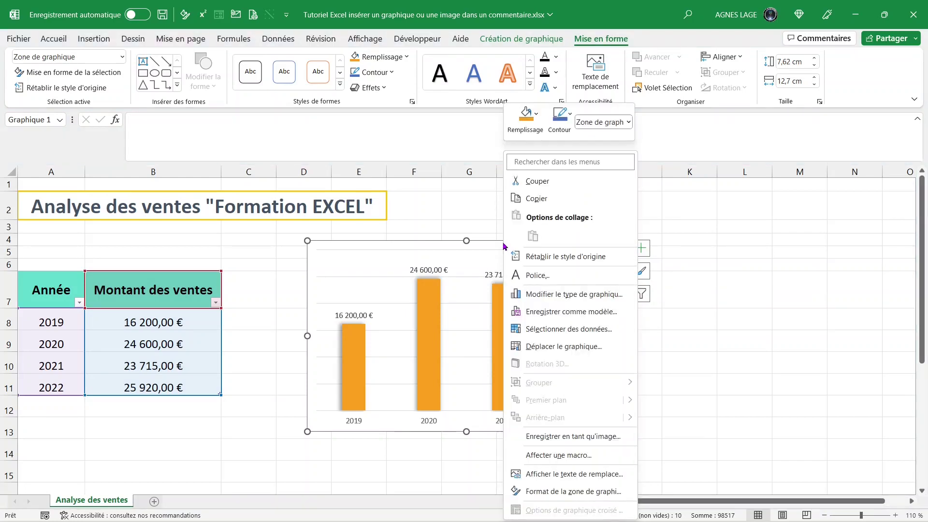
left_click(560, 437)
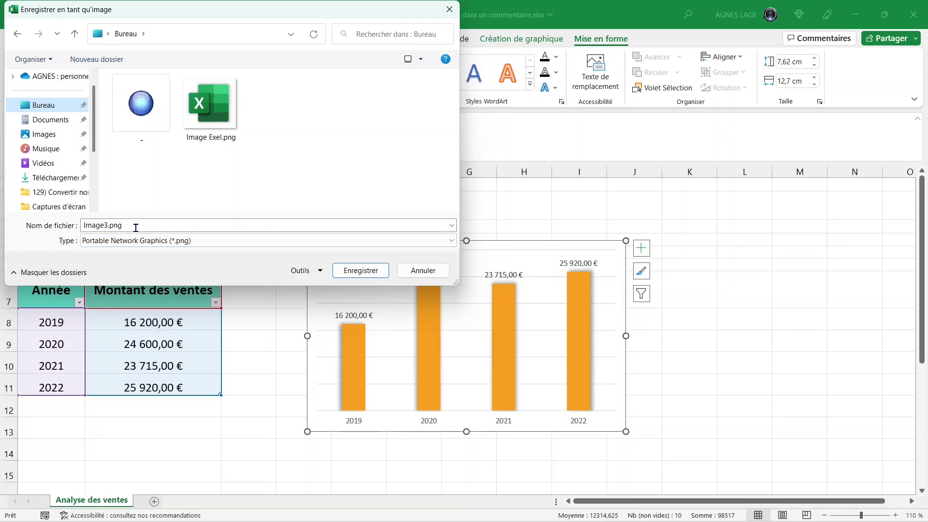
left_click_drag(136, 227, 85, 226)
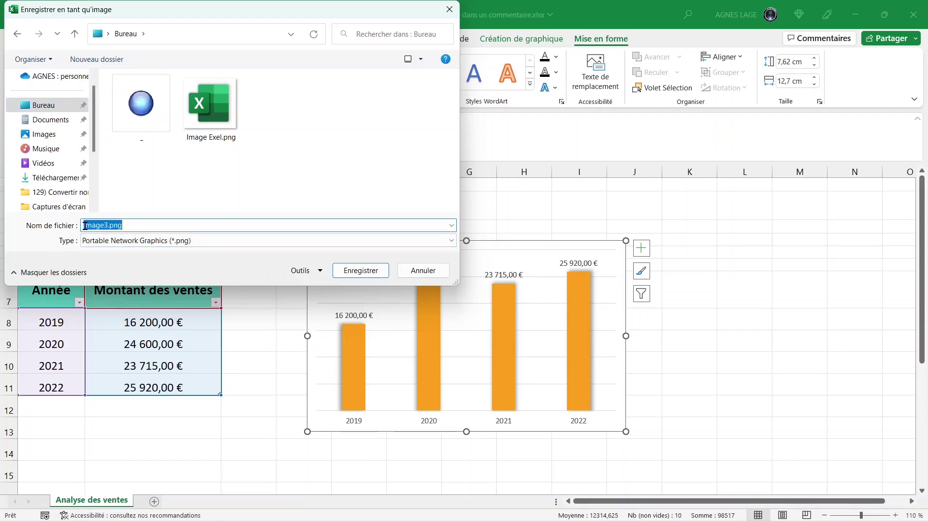
type("Analyse des ventes Formation EXCEL")
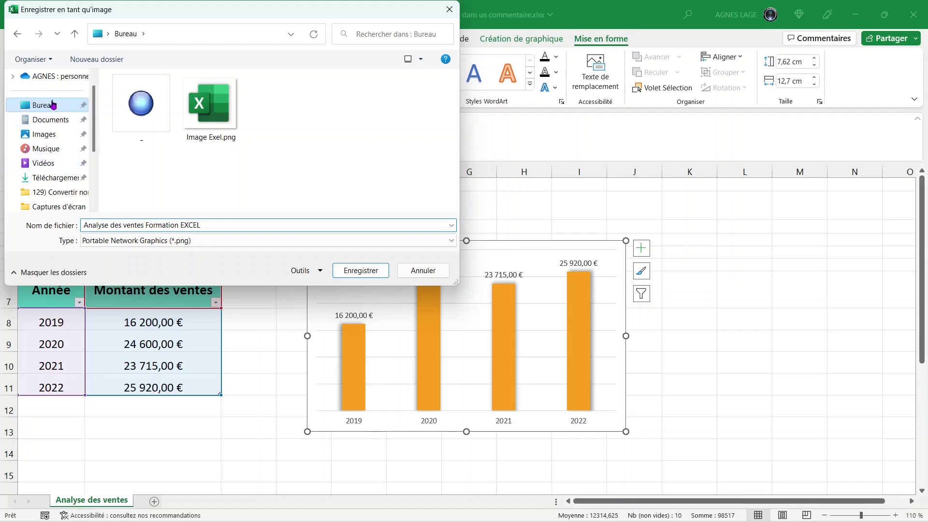
left_click(356, 274)
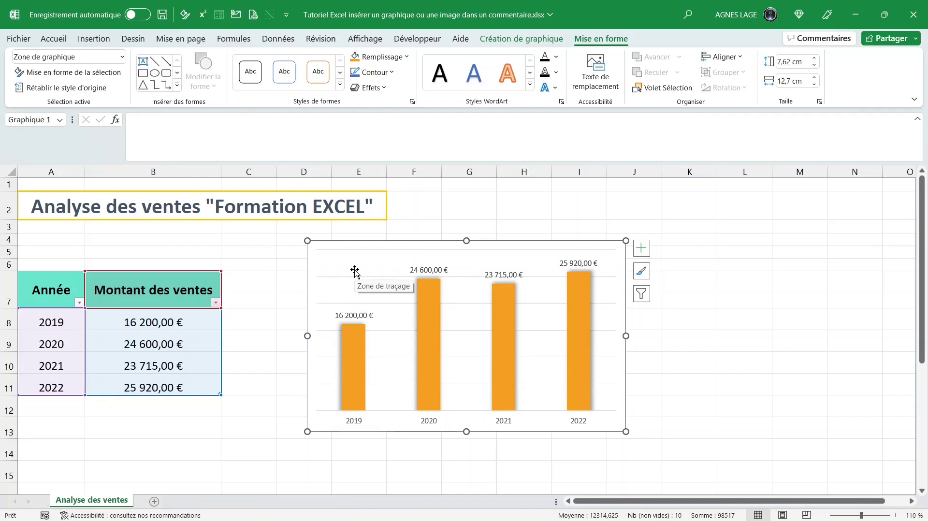
key("Delete")
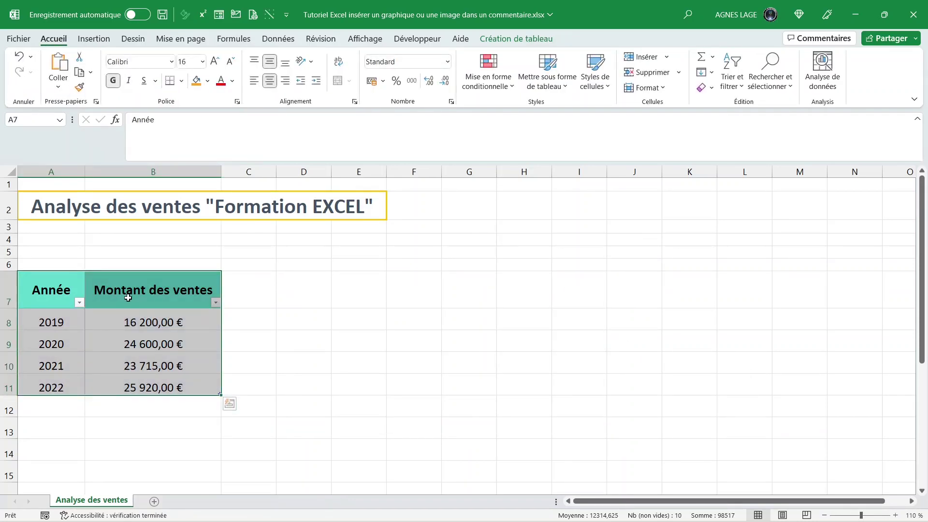
Add a new note to cell B7 and enlarge its box to about row 11, column F.
left_click(178, 285)
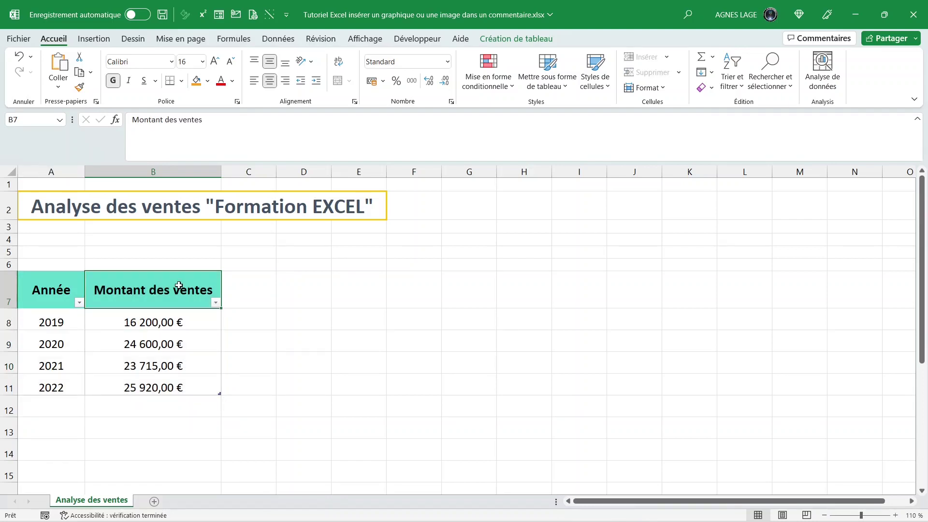
right_click(178, 285)
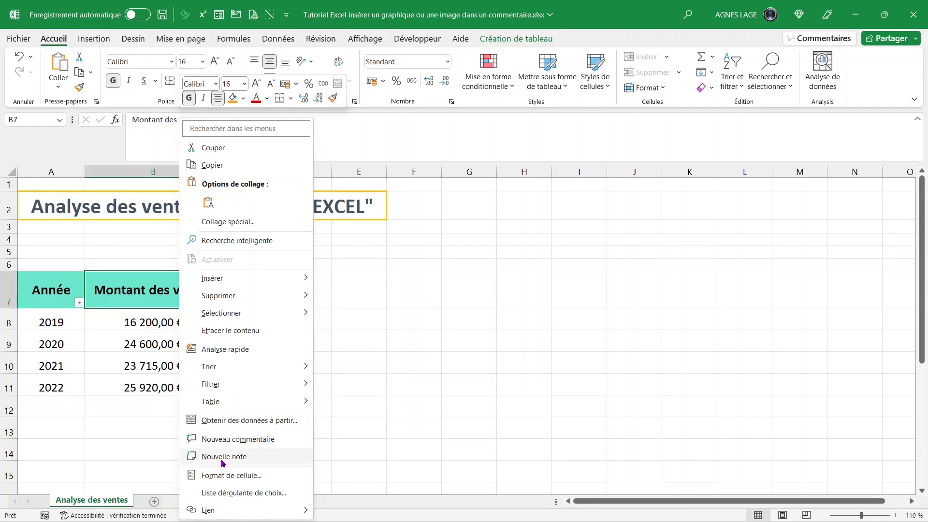
left_click(261, 440)
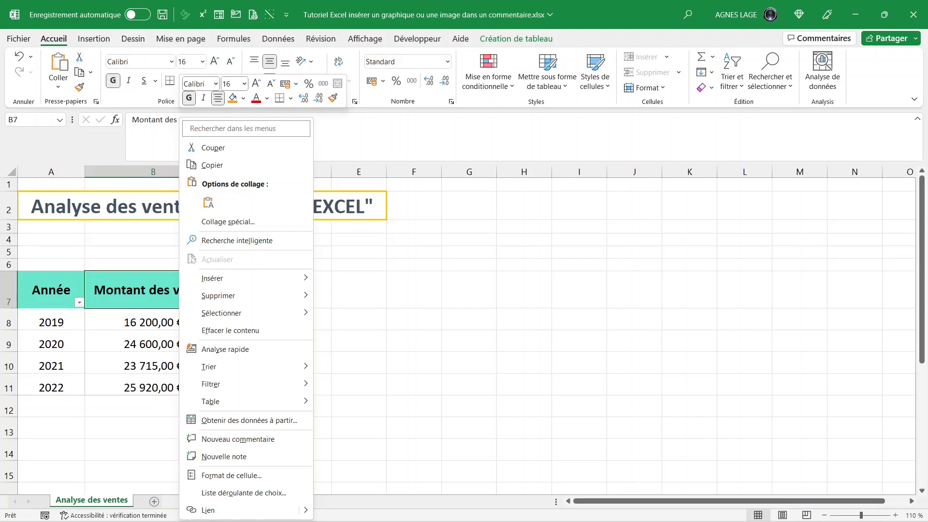
left_click(247, 458)
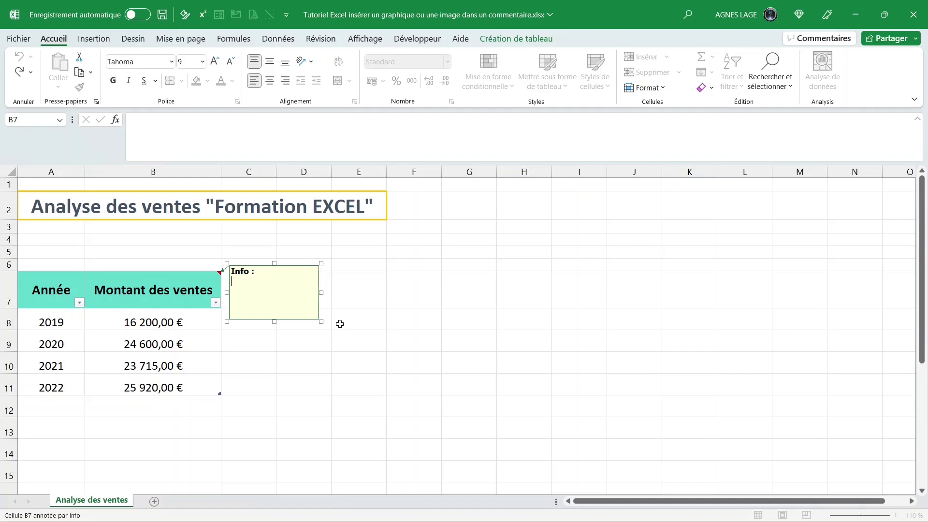
left_click(321, 320)
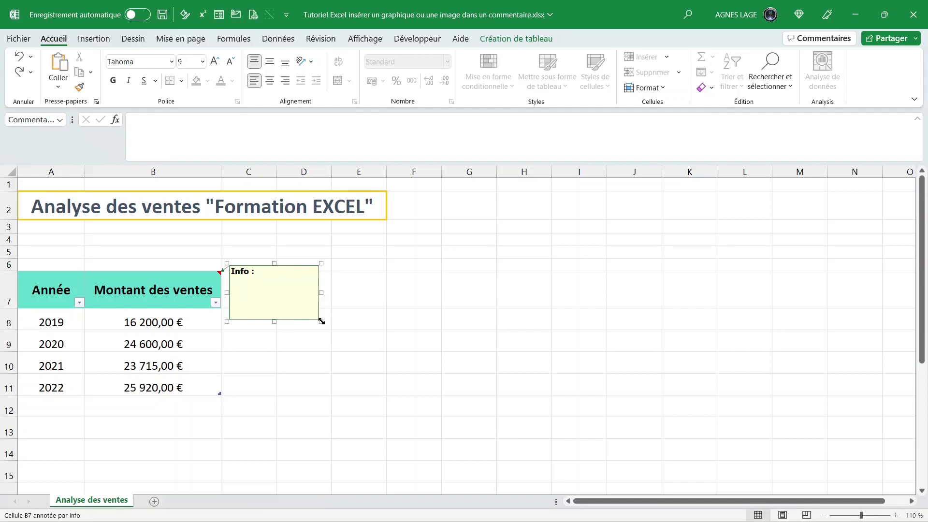
left_click_drag(322, 320, 443, 396)
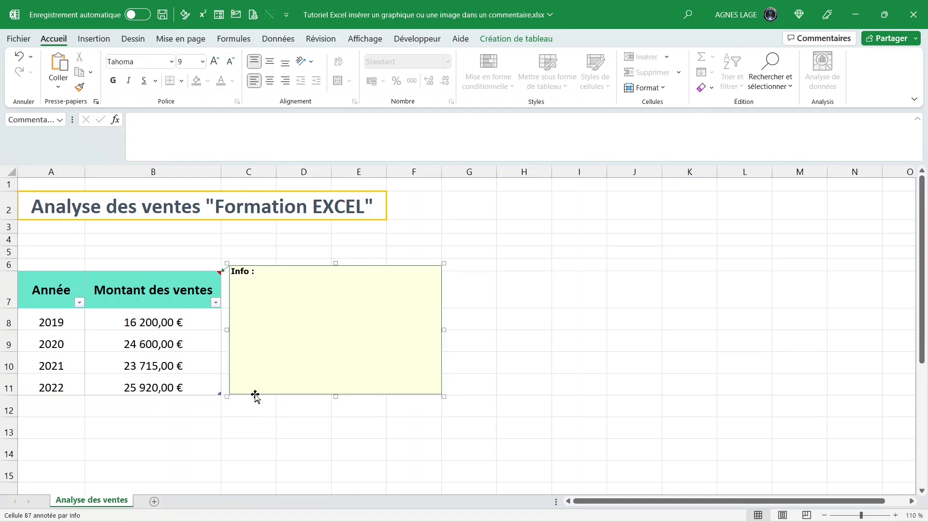
Reach the Image tab of the note's fill effects from Format de commentaire's Couleurs et traits.
right_click(255, 395)
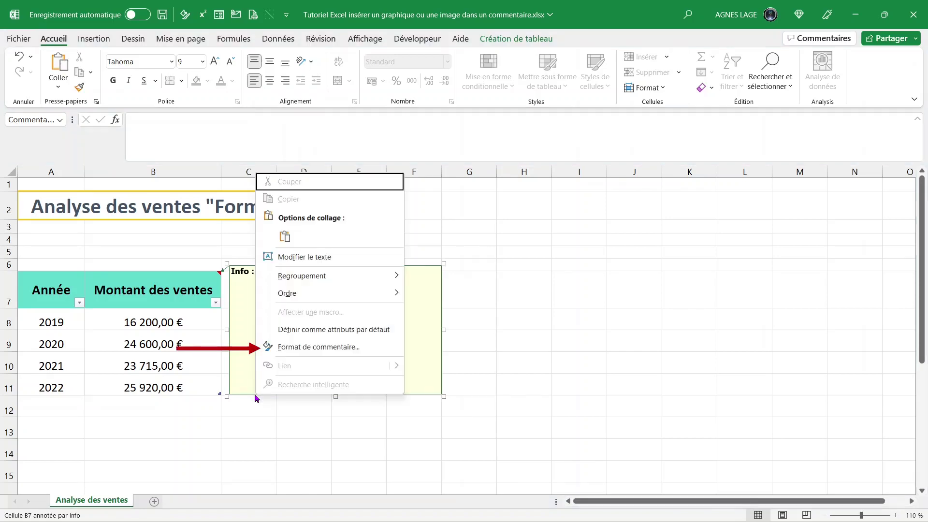
left_click(317, 348)
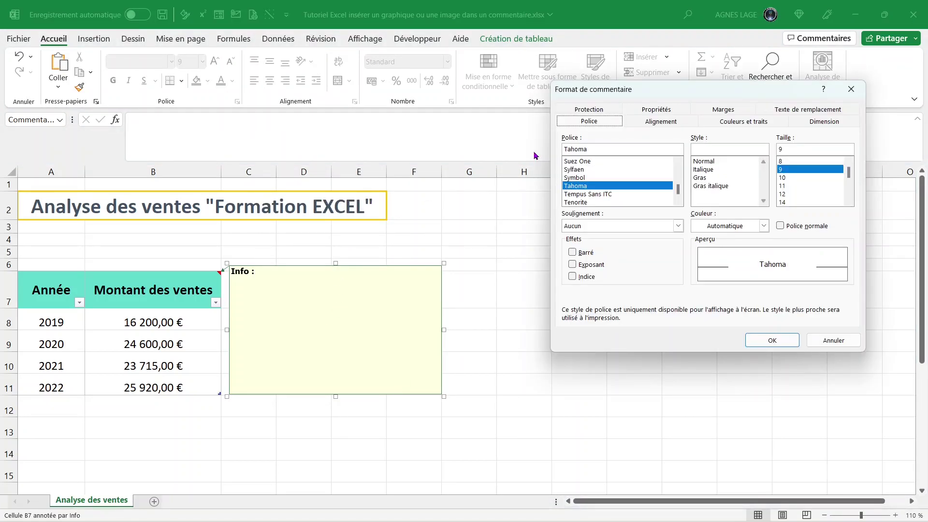
left_click(733, 125)
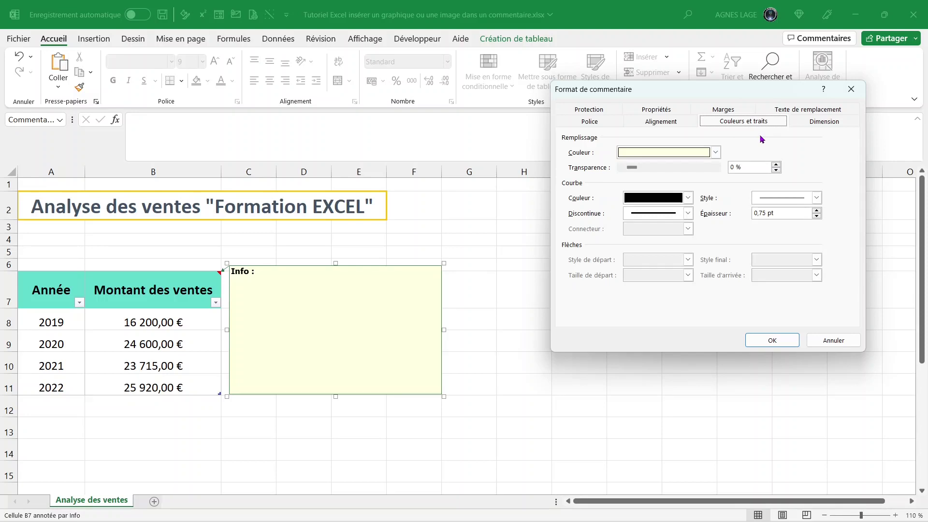
left_click(715, 152)
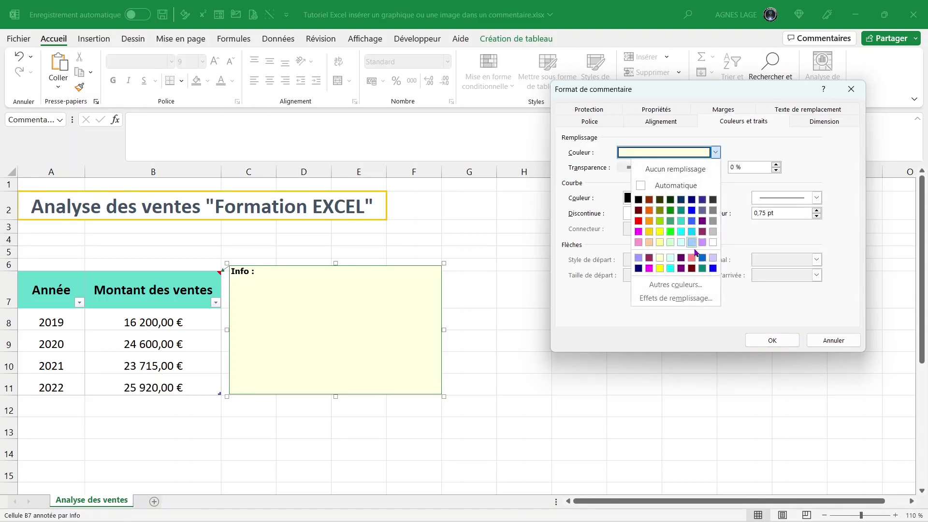
left_click(676, 298)
left_click(708, 103)
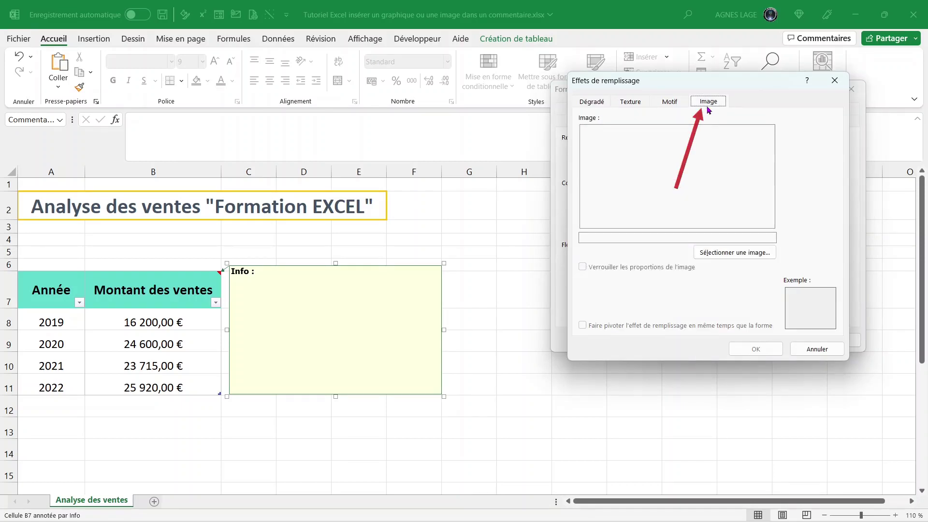
Fill the note with 'Analyse des ventes Formation EXCEL.png', with Verrouiller les proportions ticked.
left_click(728, 256)
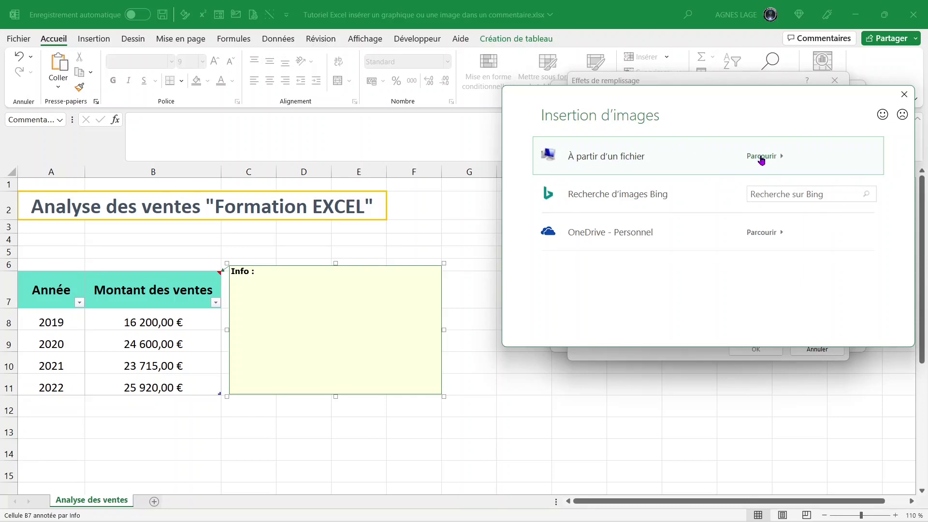
left_click(761, 157)
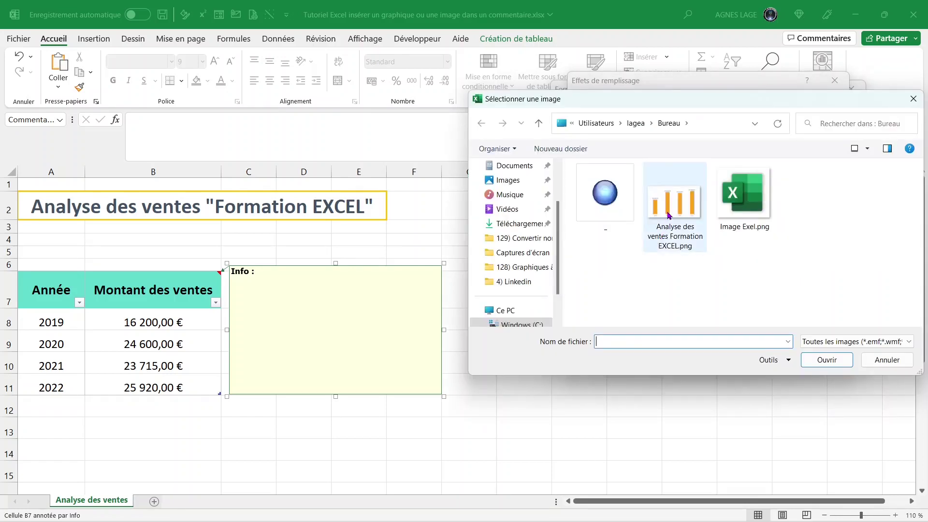
left_click(668, 215)
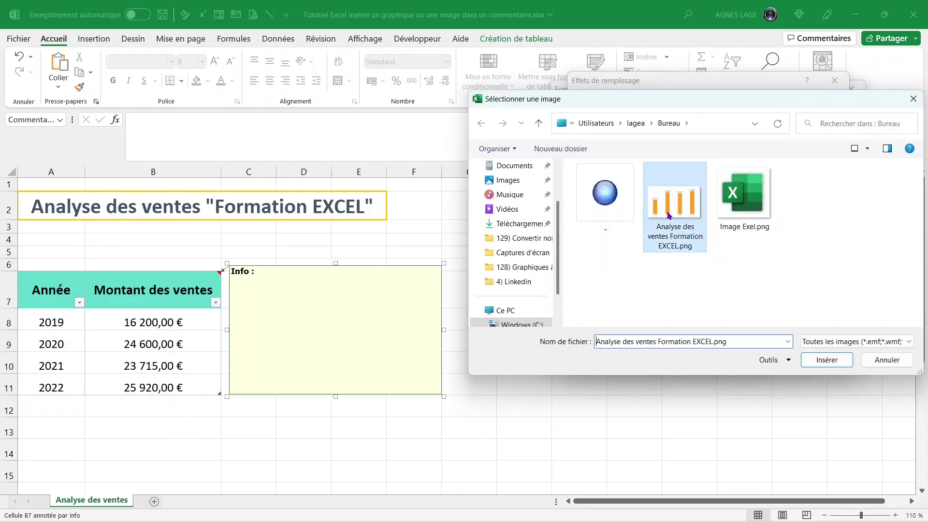
left_click(826, 359)
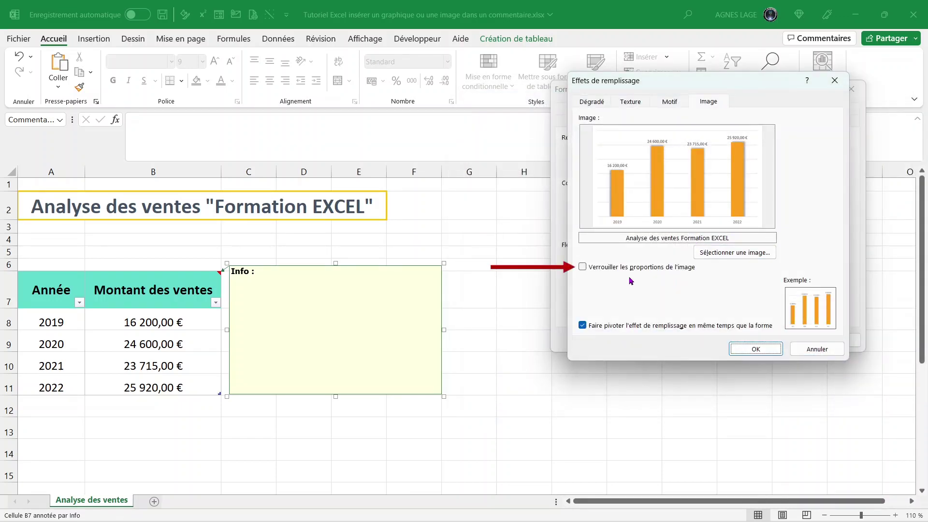
left_click(589, 269)
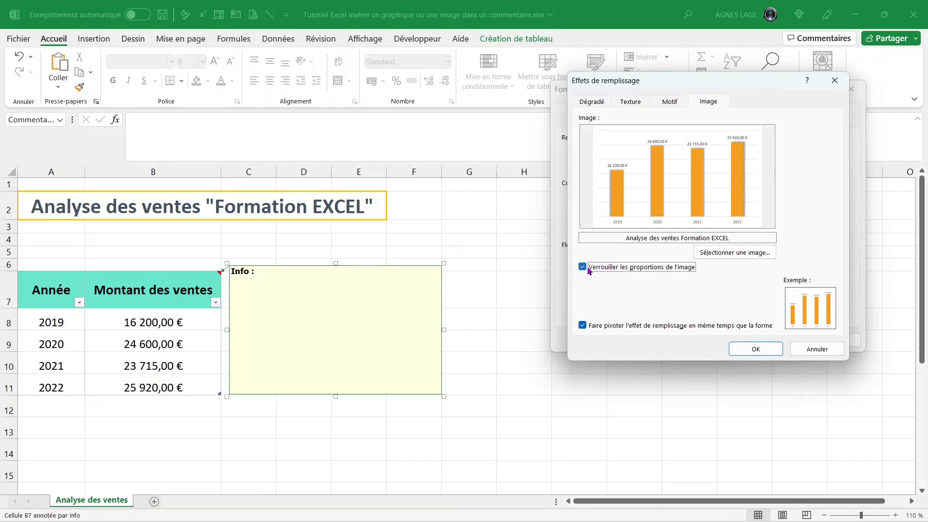
left_click(755, 348)
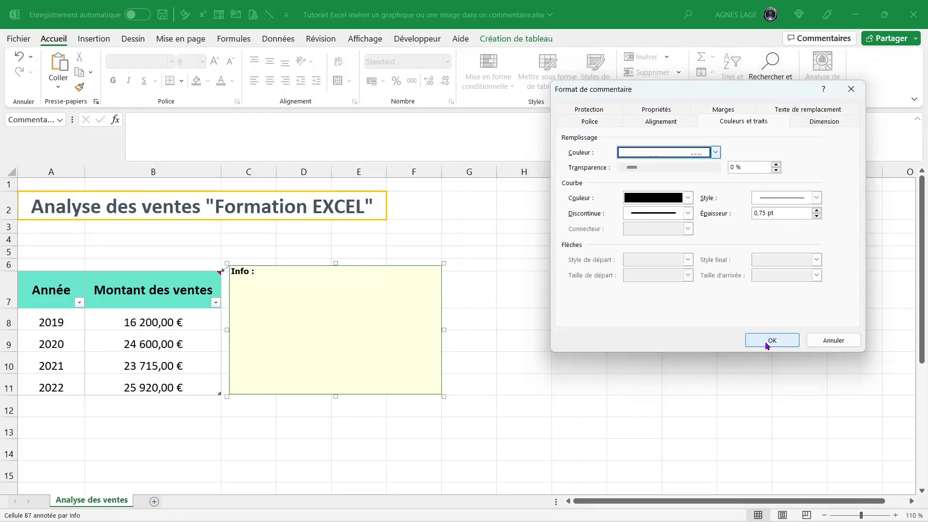
left_click(766, 344)
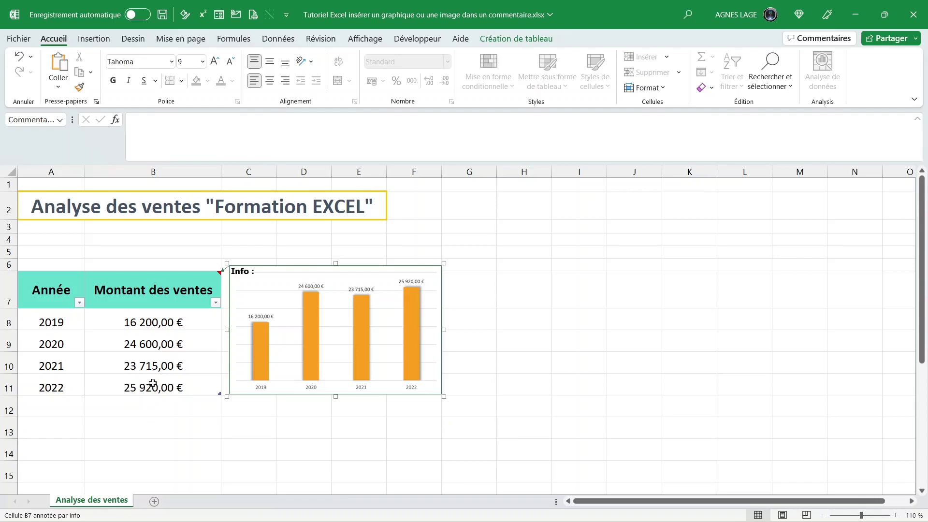
Click cell B8 to exit the note, leaving the chart note as a pop-up.
left_click(154, 322)
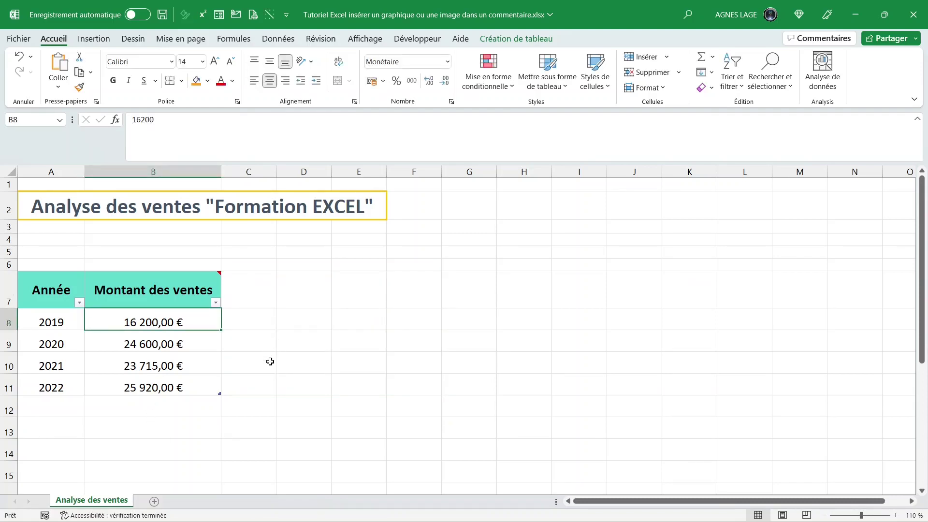
mouse_move(153, 289)
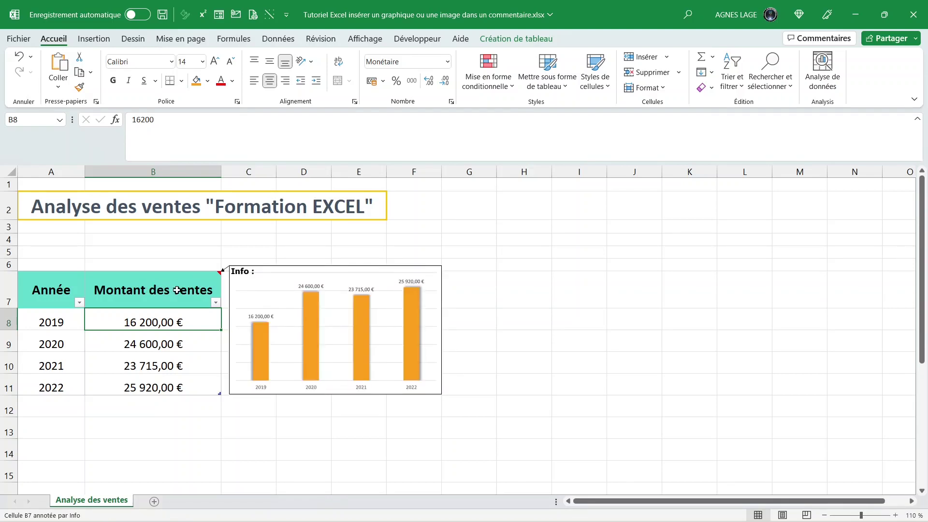
Make the B7 note always visible with Afficher/masquer la note, then select A8 and B8.
left_click(175, 290)
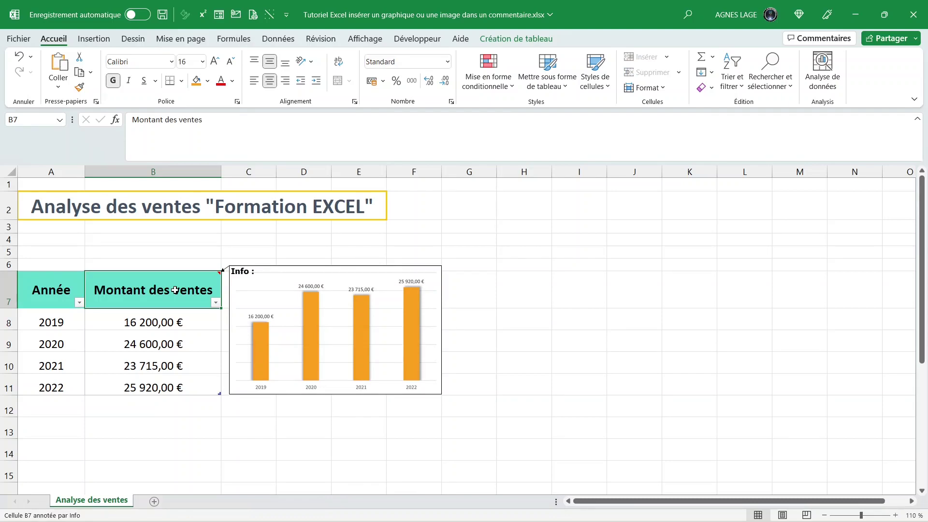
right_click(175, 290)
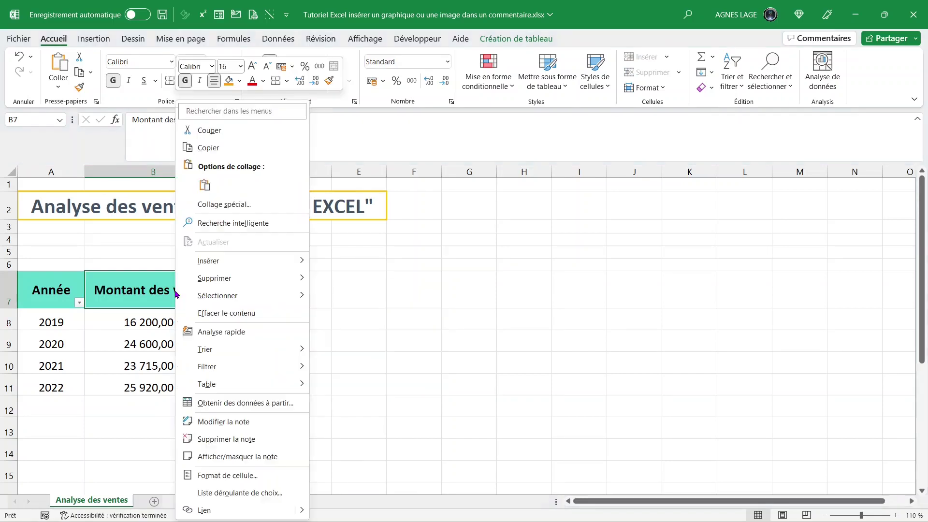
left_click(231, 459)
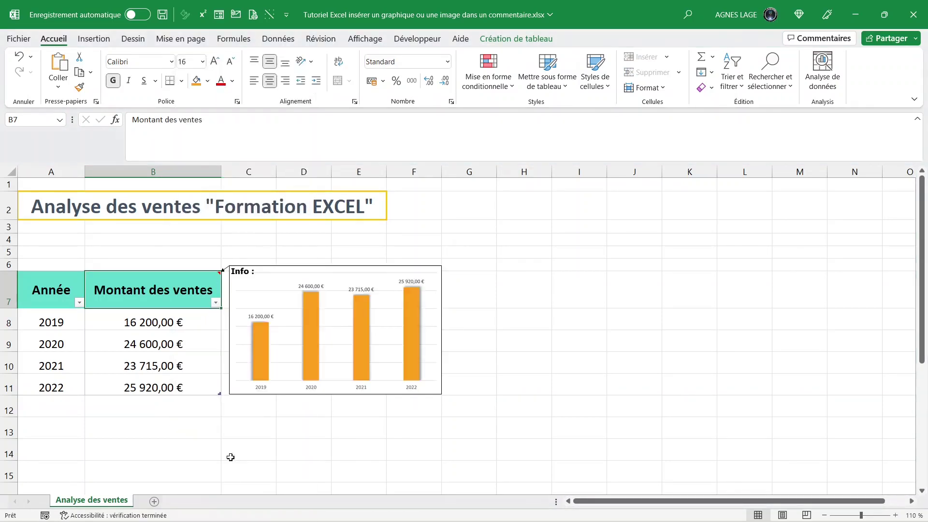
left_click(47, 329)
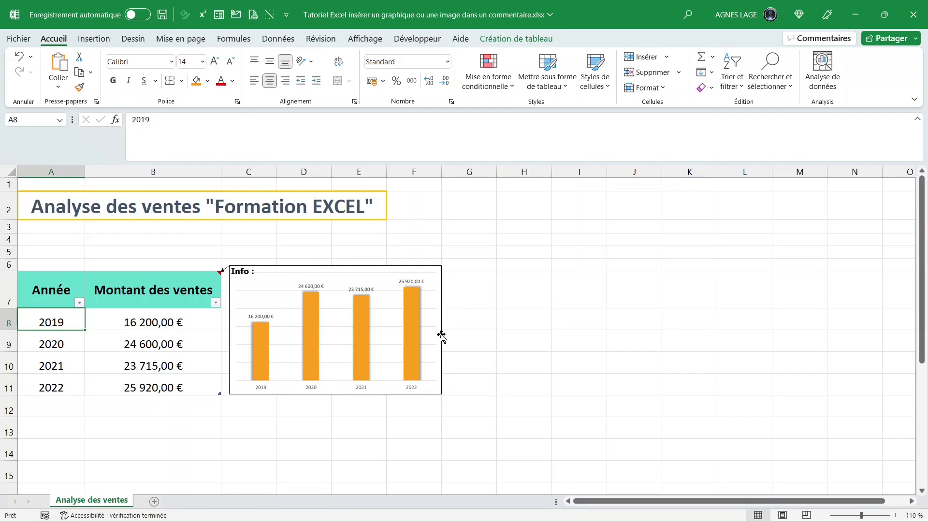
left_click(184, 323)
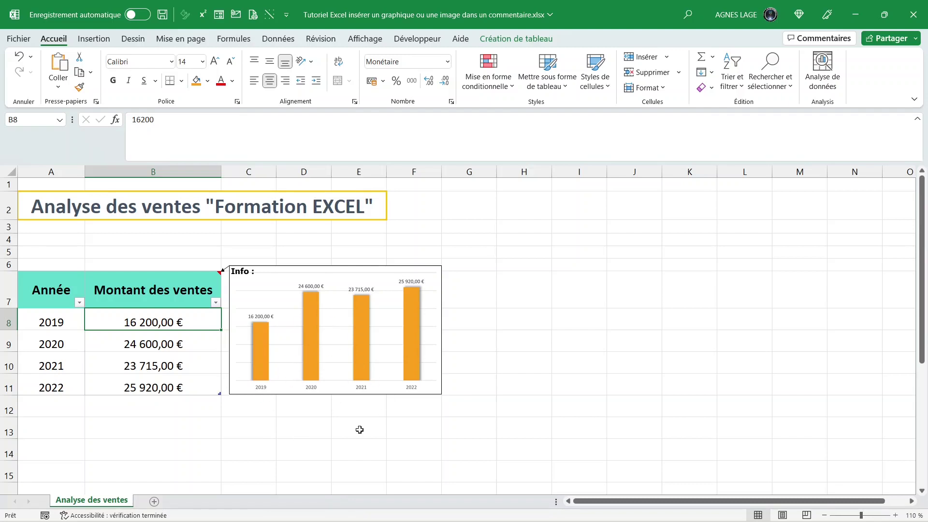
Look over the Révision Notes options such as Afficher toutes les notes, then go to Mise en page.
left_click(320, 40)
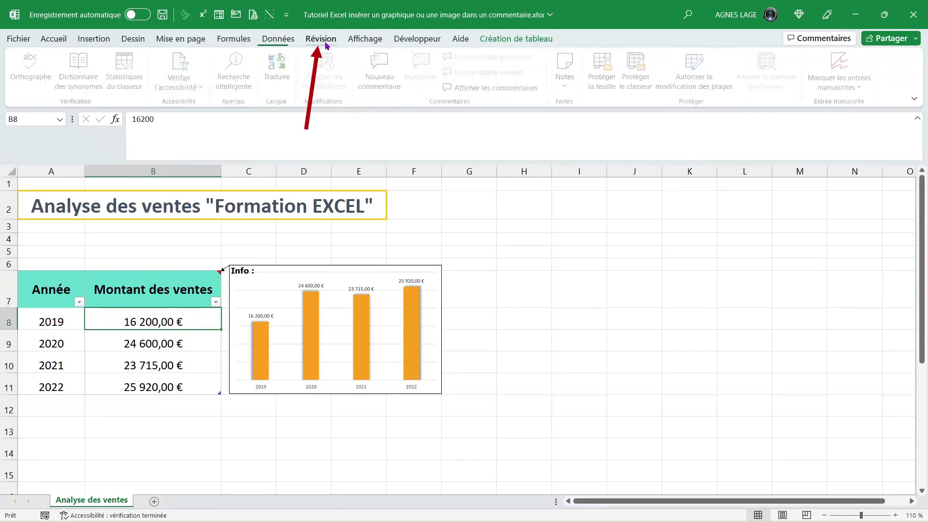
left_click(567, 87)
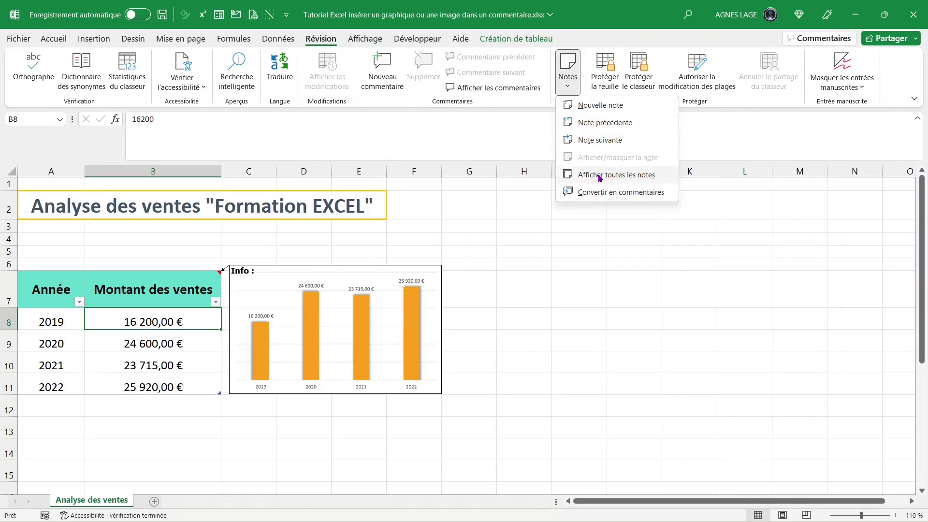
left_click(646, 184)
left_click(183, 42)
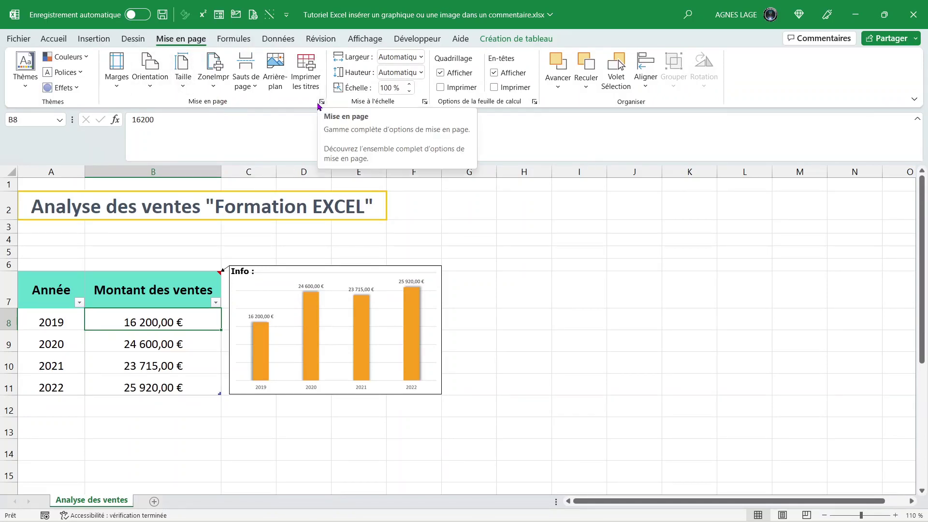
Set Page Setup to print notes as displayed on the sheet, then check the print preview.
left_click(321, 102)
left_click(697, 104)
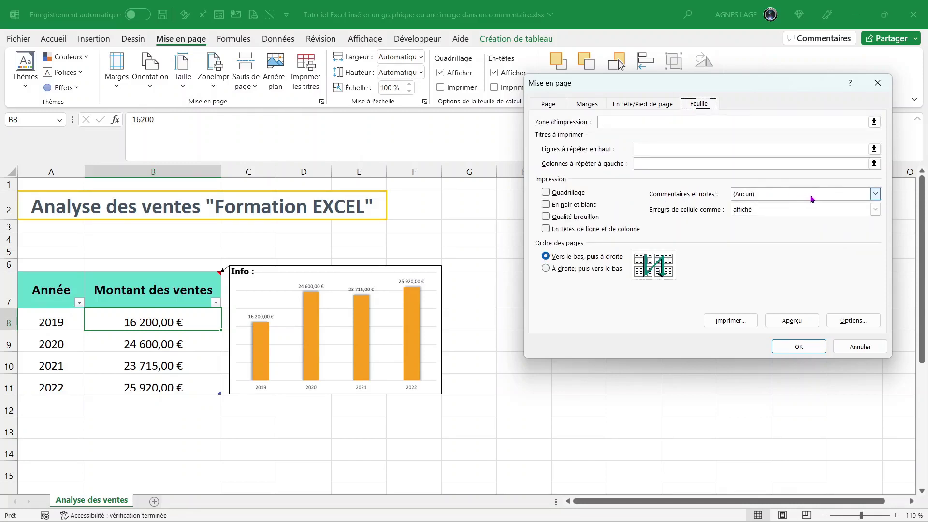
left_click(875, 195)
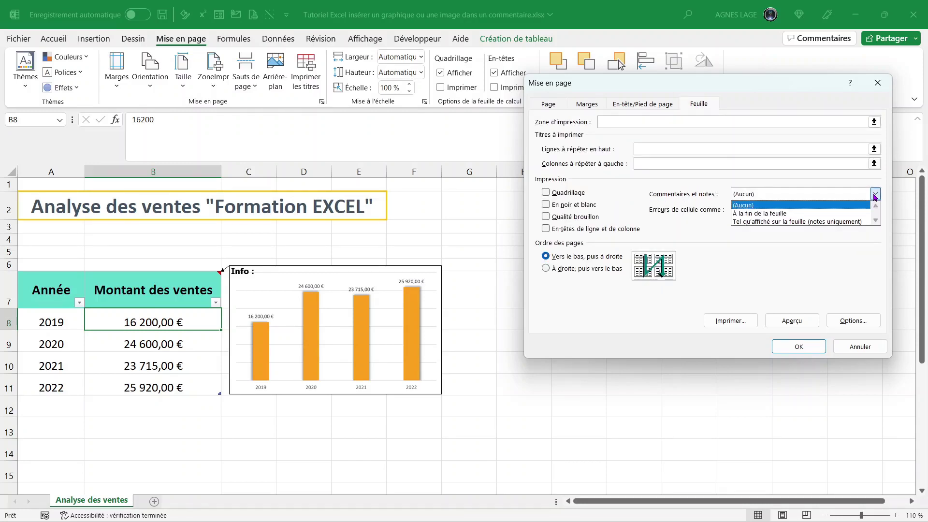
left_click(810, 222)
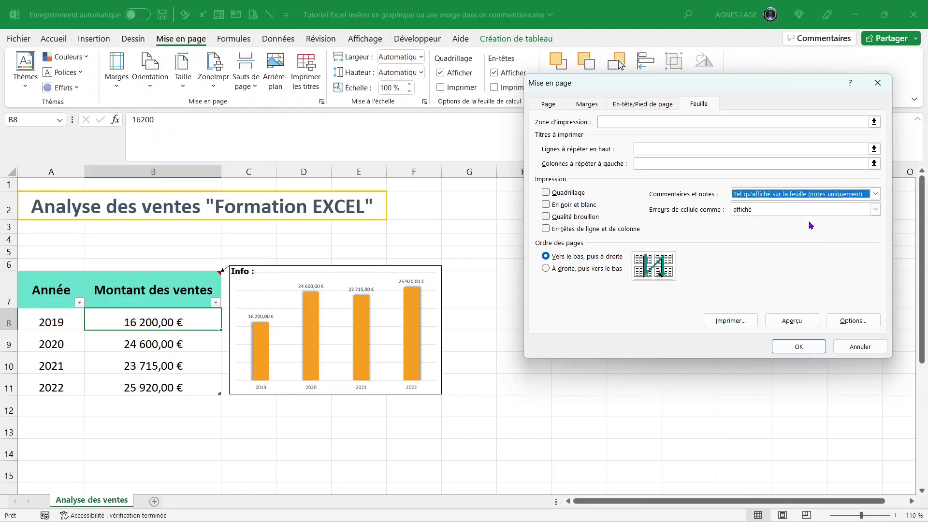
left_click(791, 347)
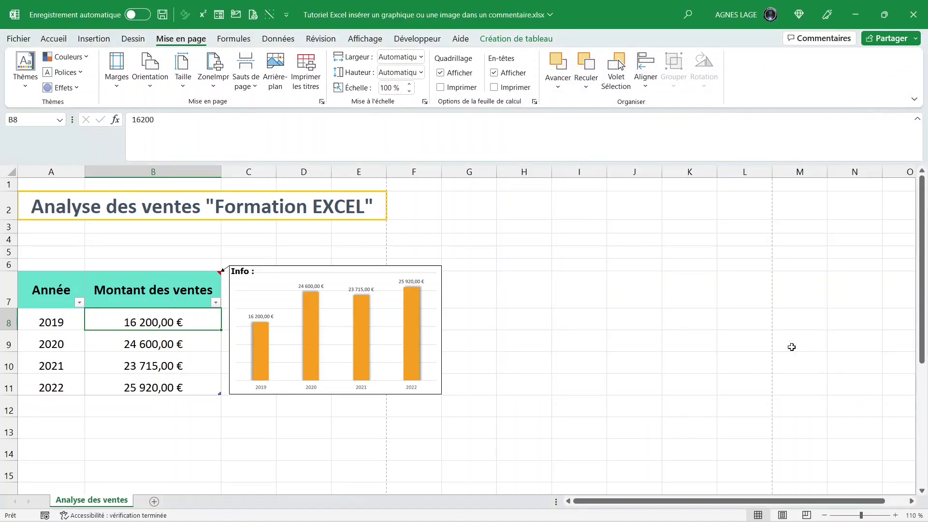
key("ctrl+p")
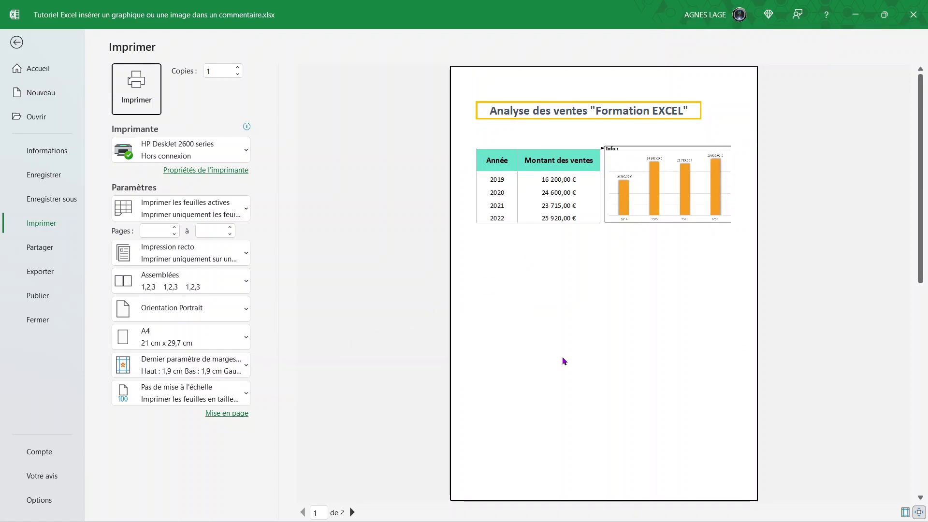
key("Escape")
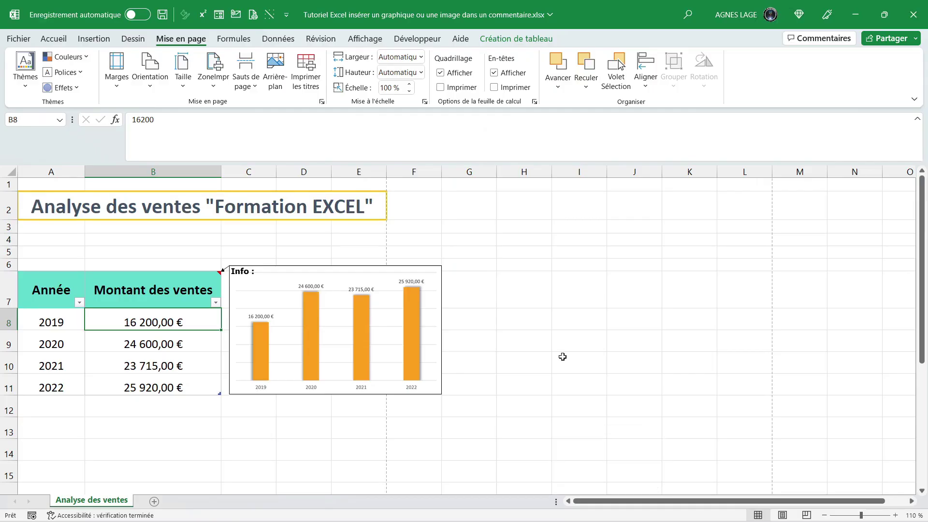
Narrow the B7 chart note's frame slightly so it fits the column chart image.
left_click(420, 389)
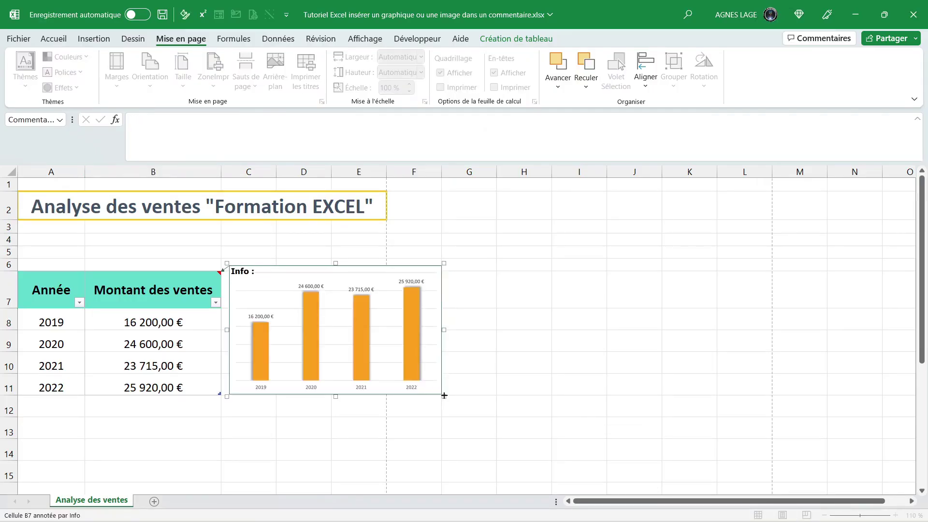
left_click_drag(444, 395, 432, 395)
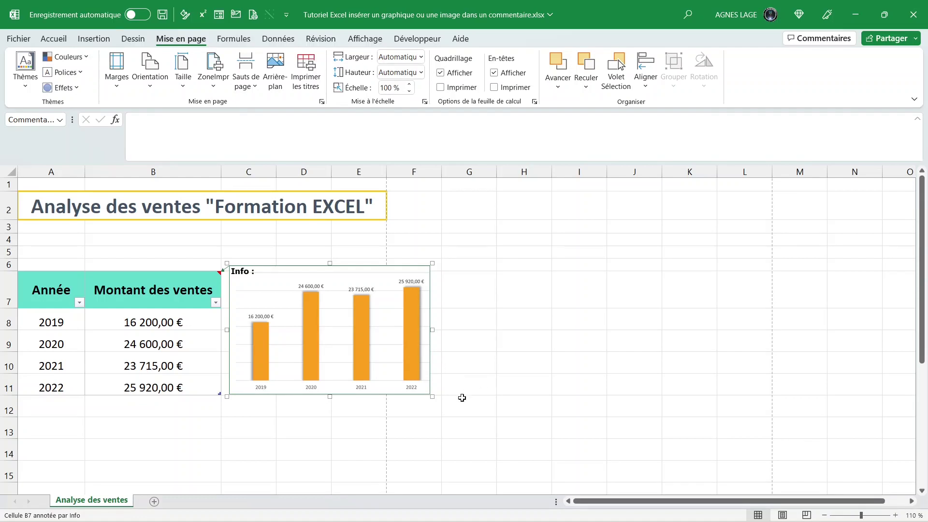
left_click(361, 214)
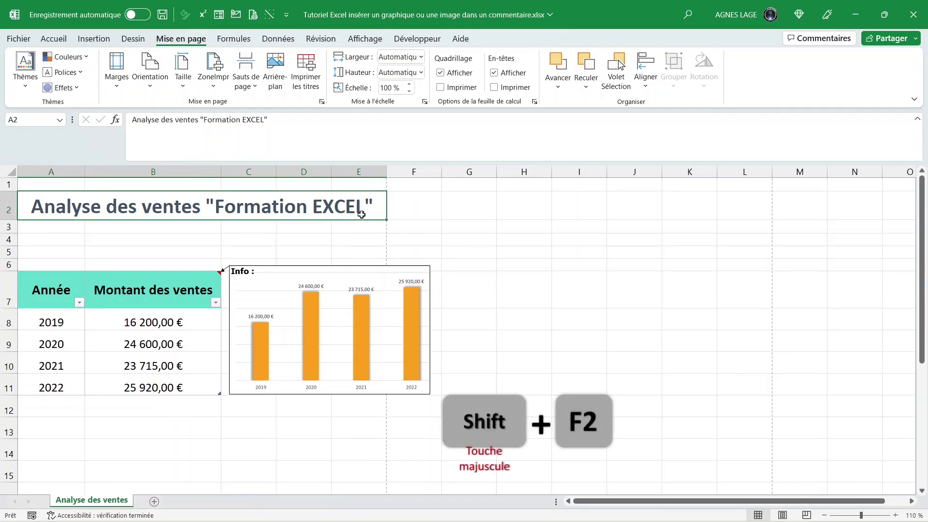
Add a new note to the title cell A2 and select it as a shape.
key("shift+F2")
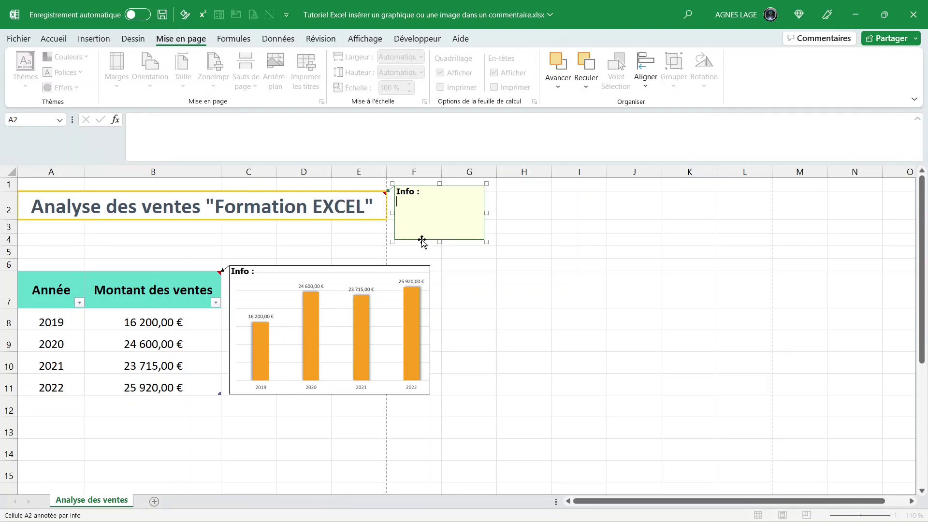
left_click(422, 240)
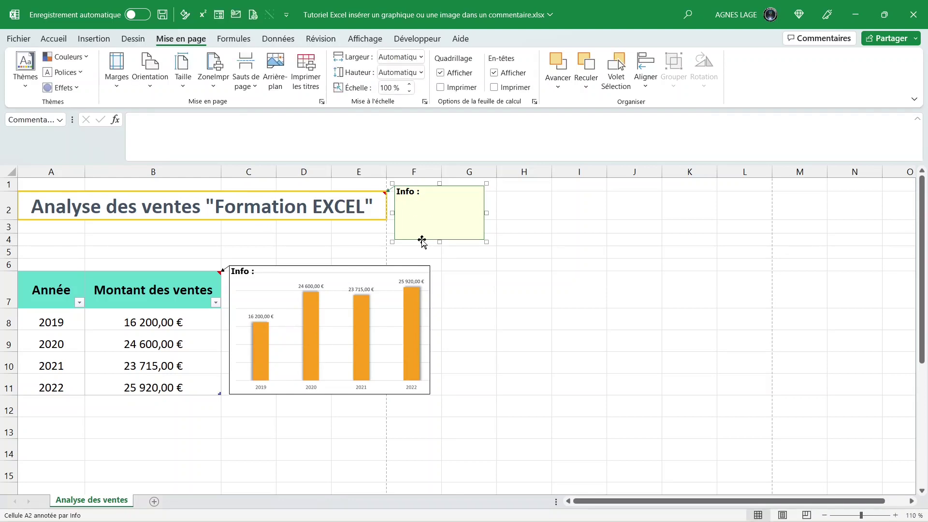
right_click(422, 240)
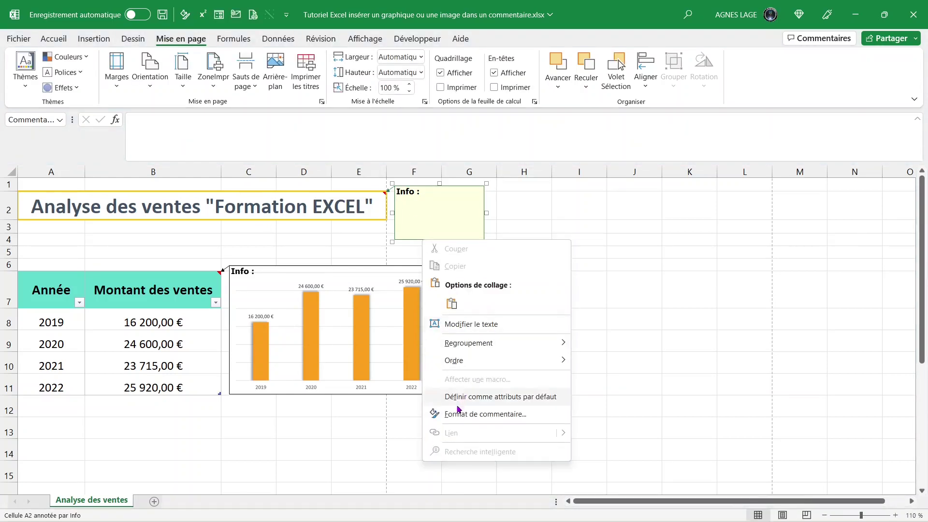
Fill the A2 note with the Image Exel.png picture, keeping its proportions locked.
left_click(485, 414)
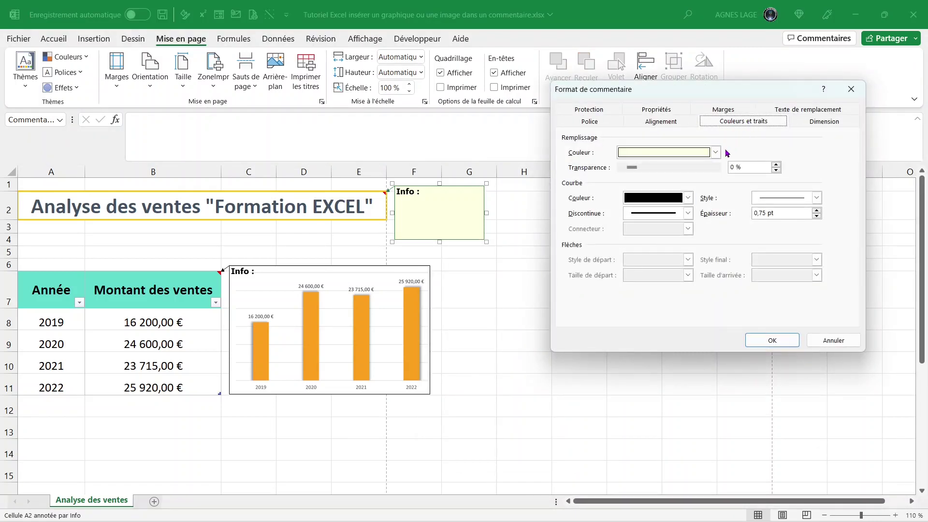
left_click(715, 152)
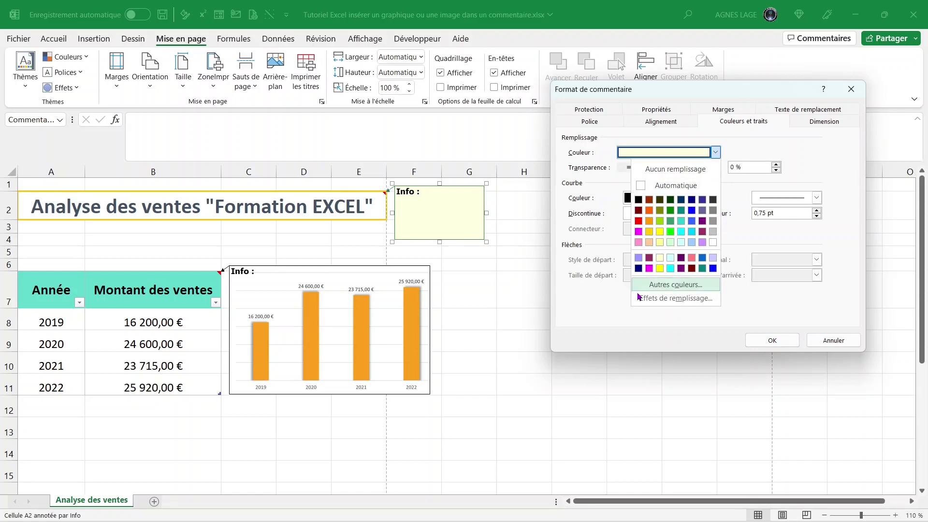
left_click(660, 298)
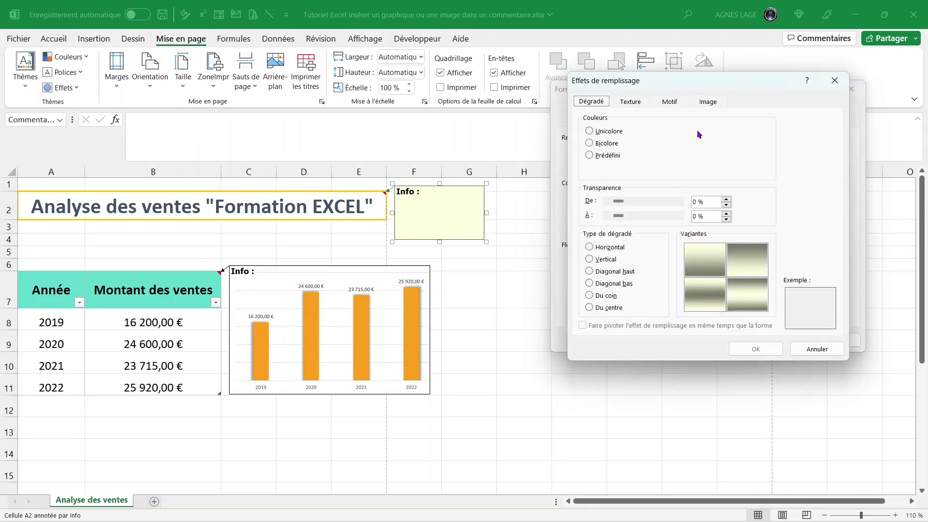
left_click(708, 103)
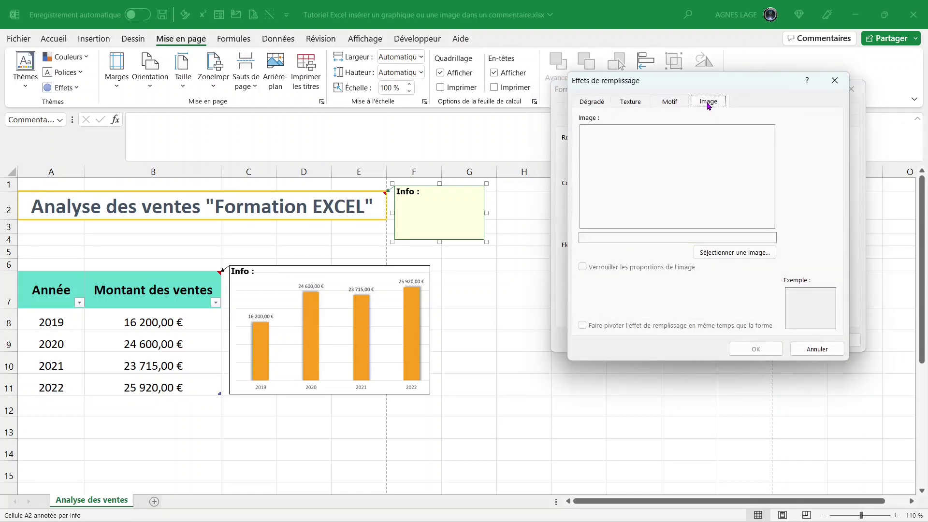
left_click(717, 254)
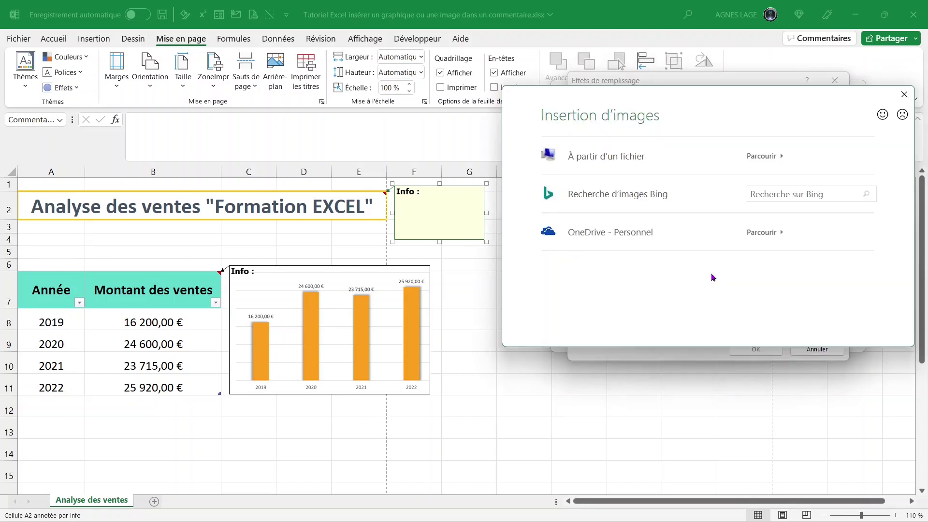
left_click(760, 163)
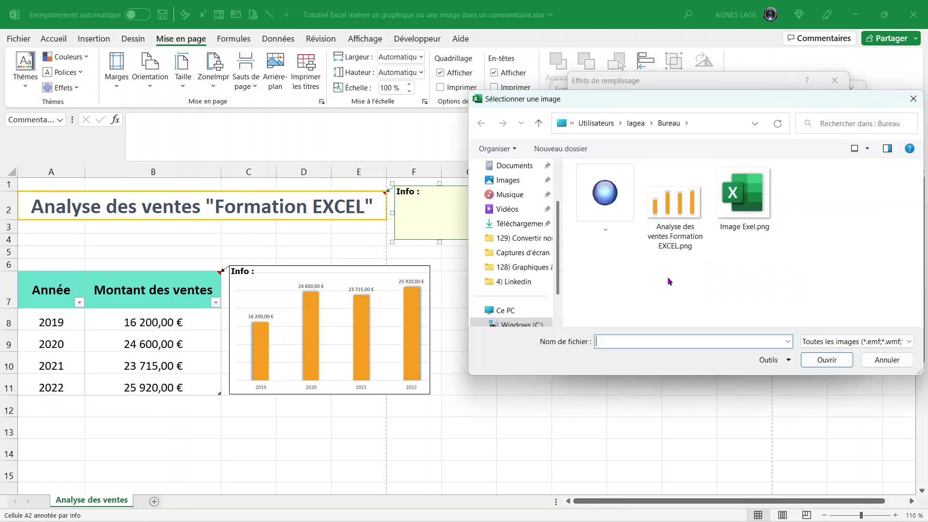
left_click(734, 208)
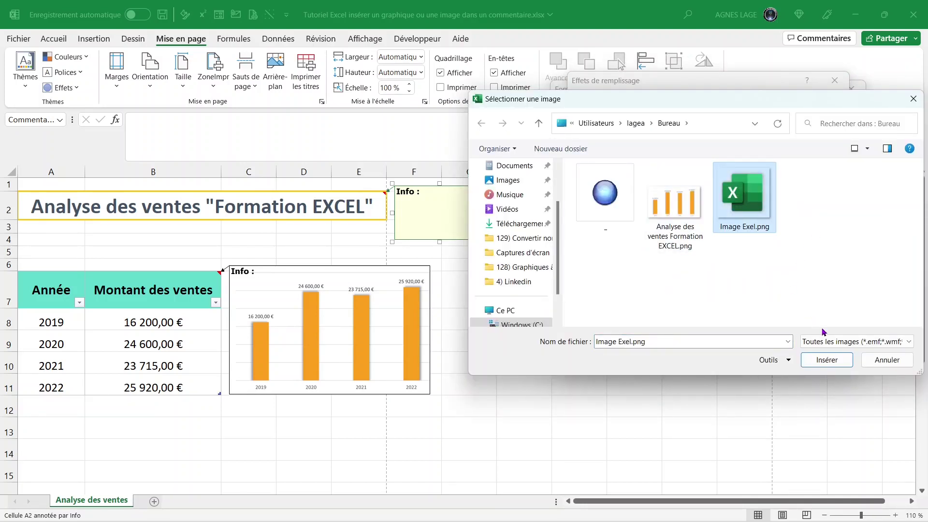
left_click(826, 359)
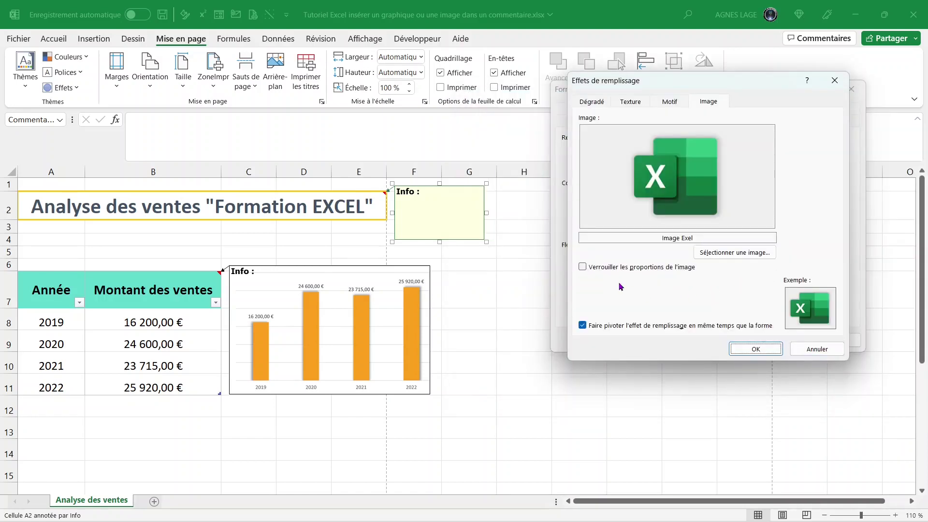
left_click(581, 268)
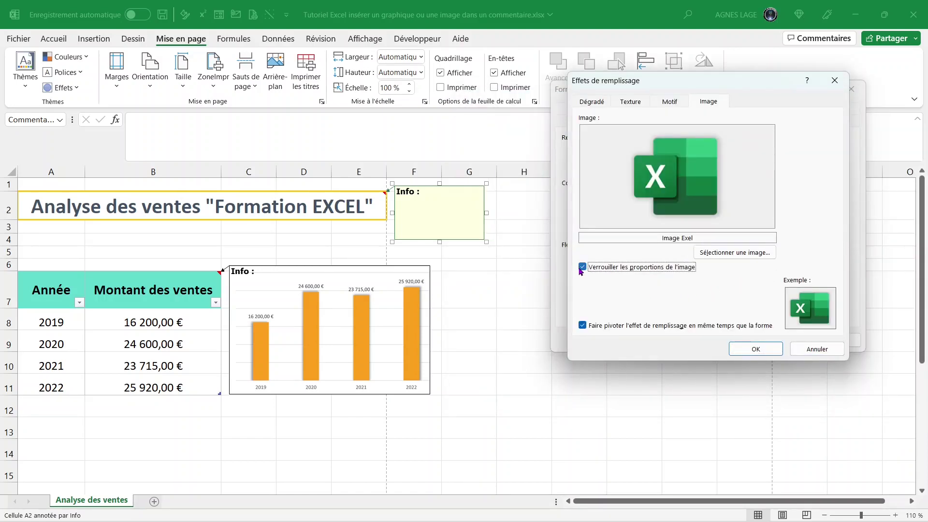
left_click(742, 346)
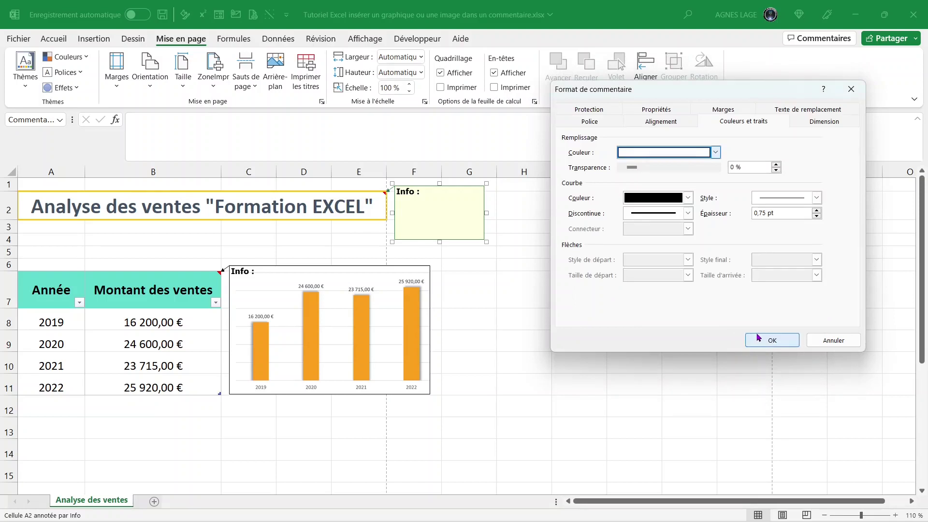
left_click(766, 340)
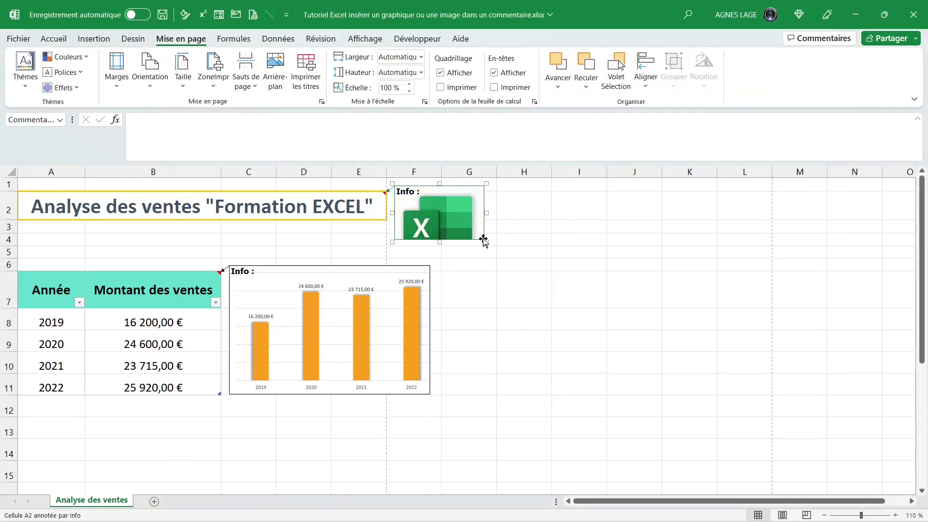
Enlarge the Excel logo note on A2 by dragging its corner down.
left_click_drag(484, 239, 489, 255)
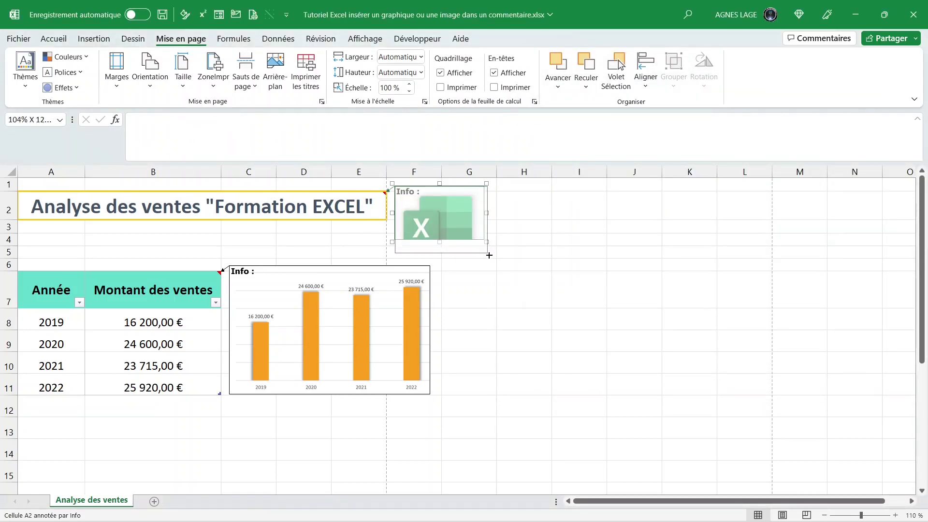
left_click_drag(489, 255, 489, 265)
left_click(180, 365)
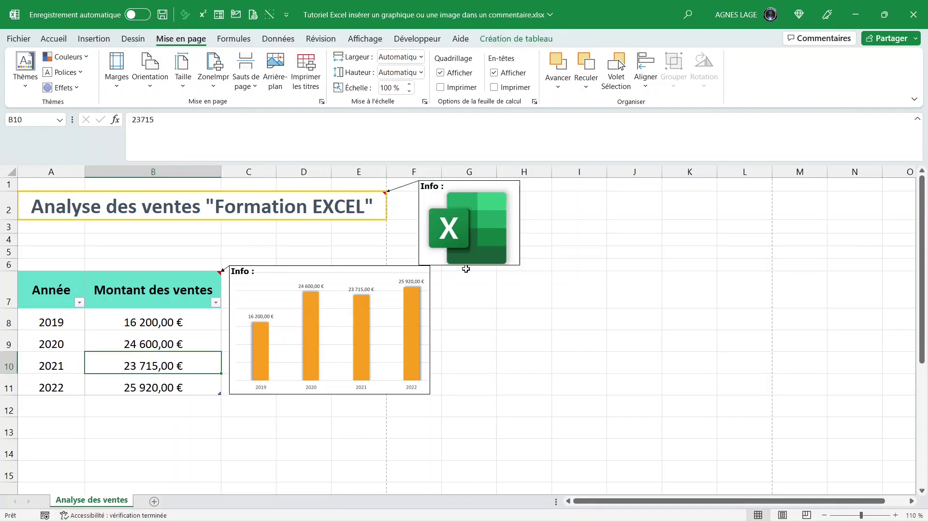
Delete the note from the title cell A2.
left_click(361, 205)
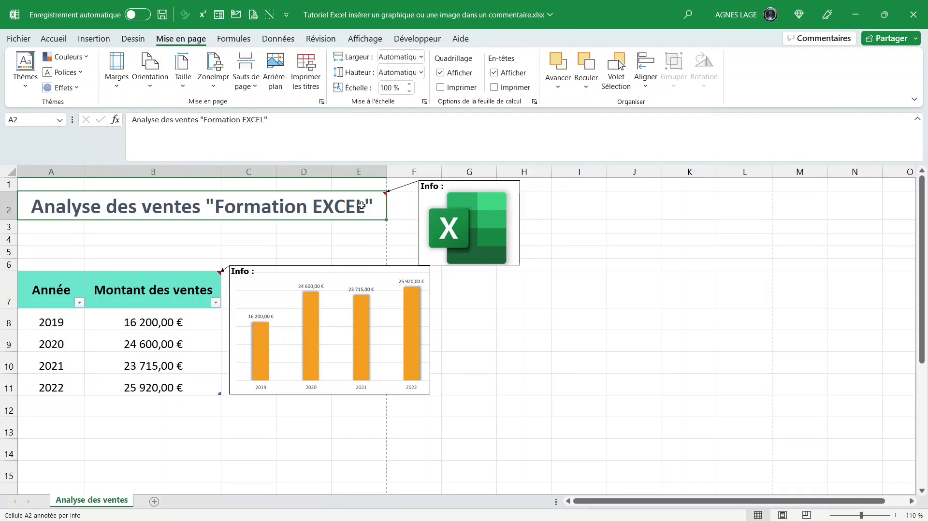
right_click(361, 205)
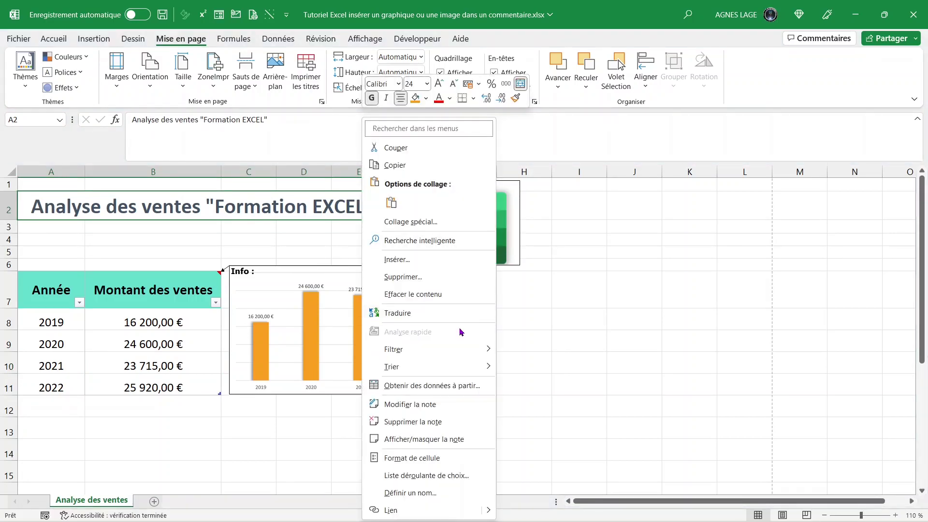
left_click(404, 422)
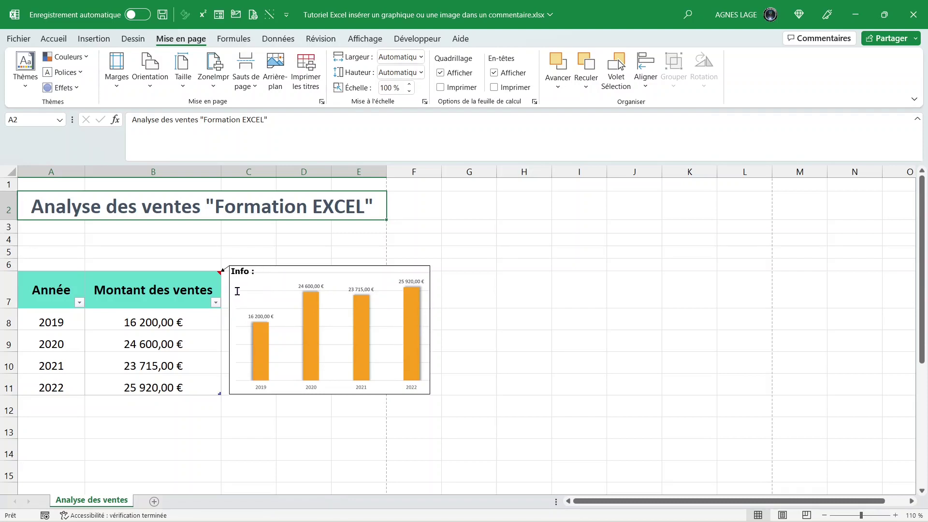
left_click(19, 38)
left_click(39, 503)
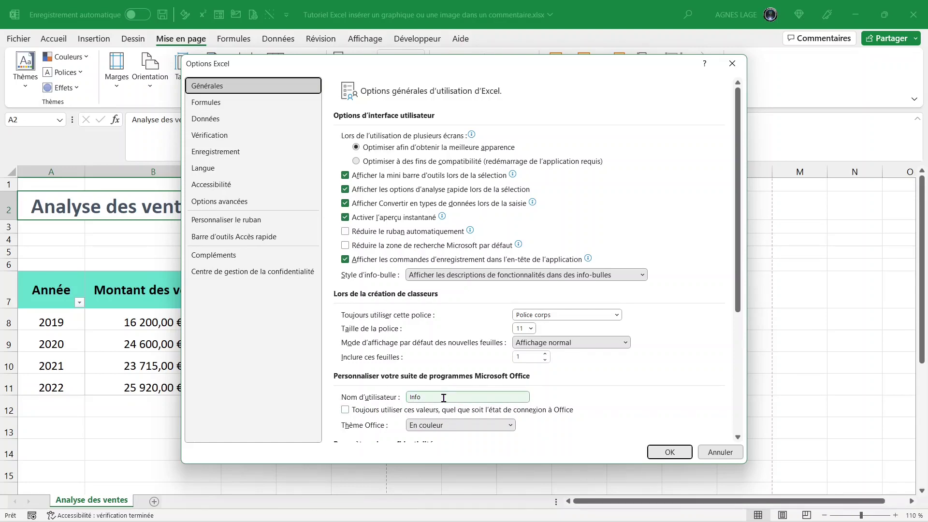
left_click(487, 397)
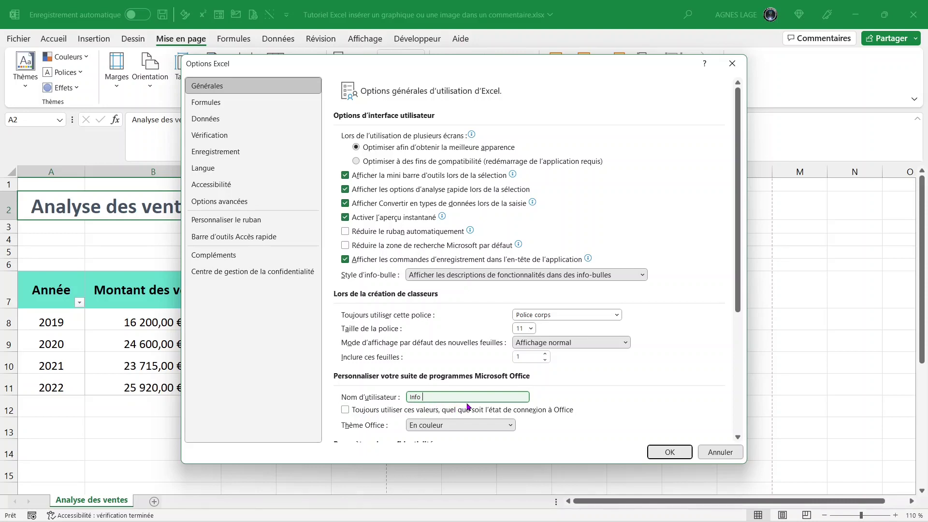
left_click(666, 453)
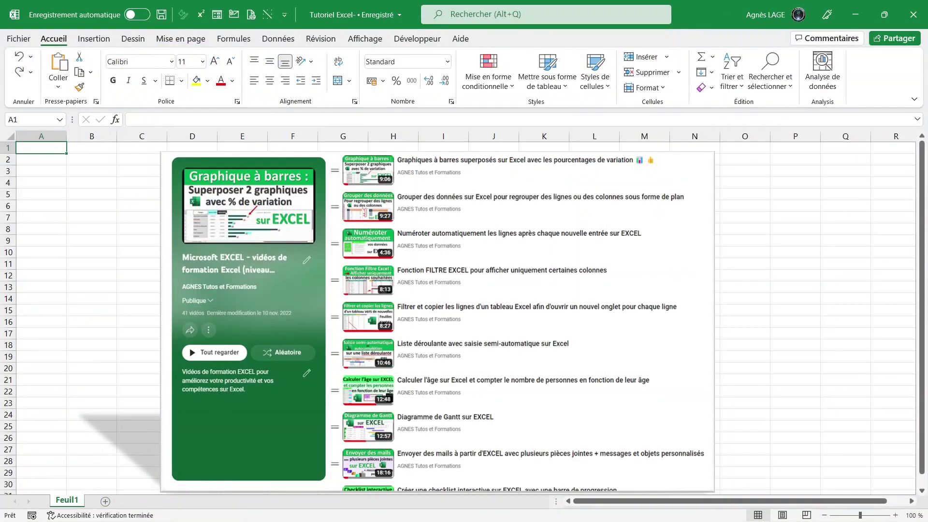